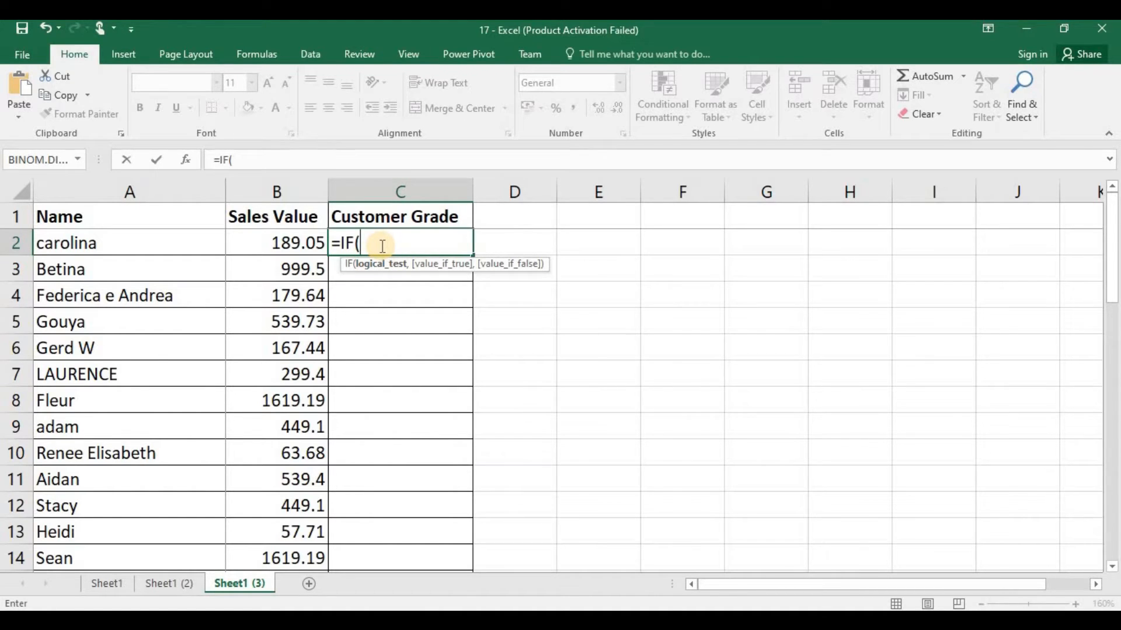
- Complete the C2 formula as =IF(B2>1500,"A Grade","B Grade") to grade the customer by sales value
key("Left")
type(">")
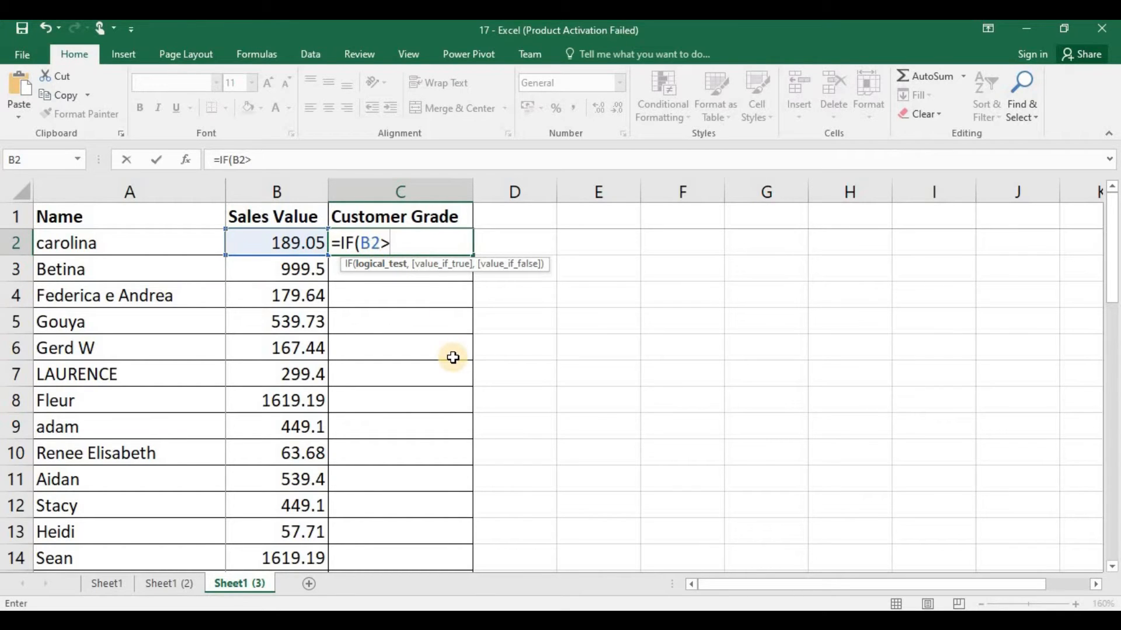
type("1500,")
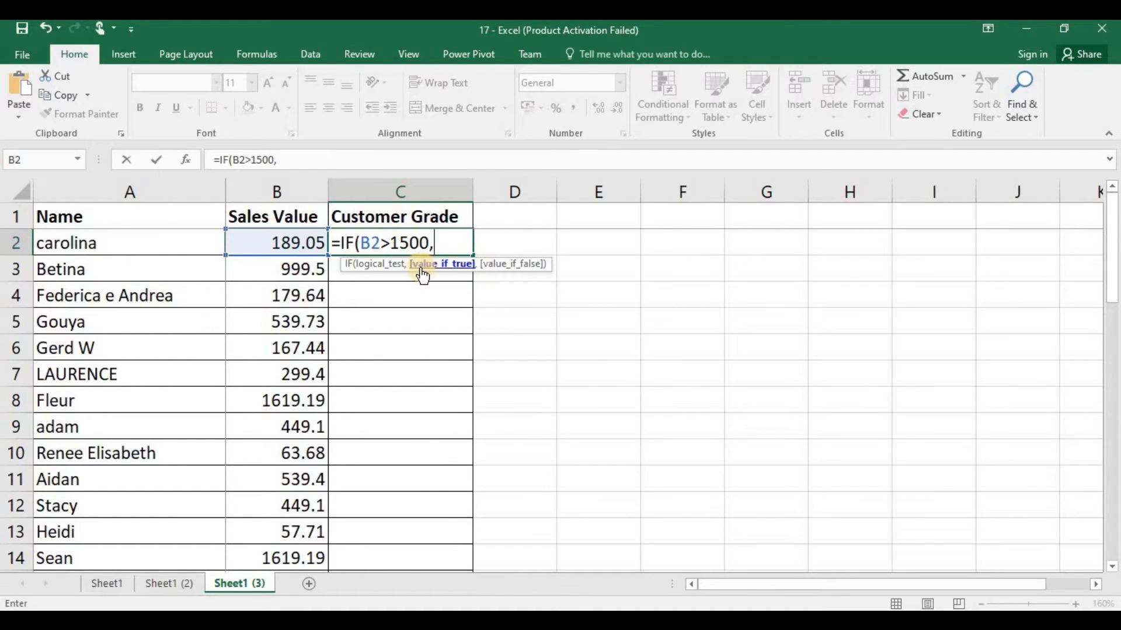
type("\"")
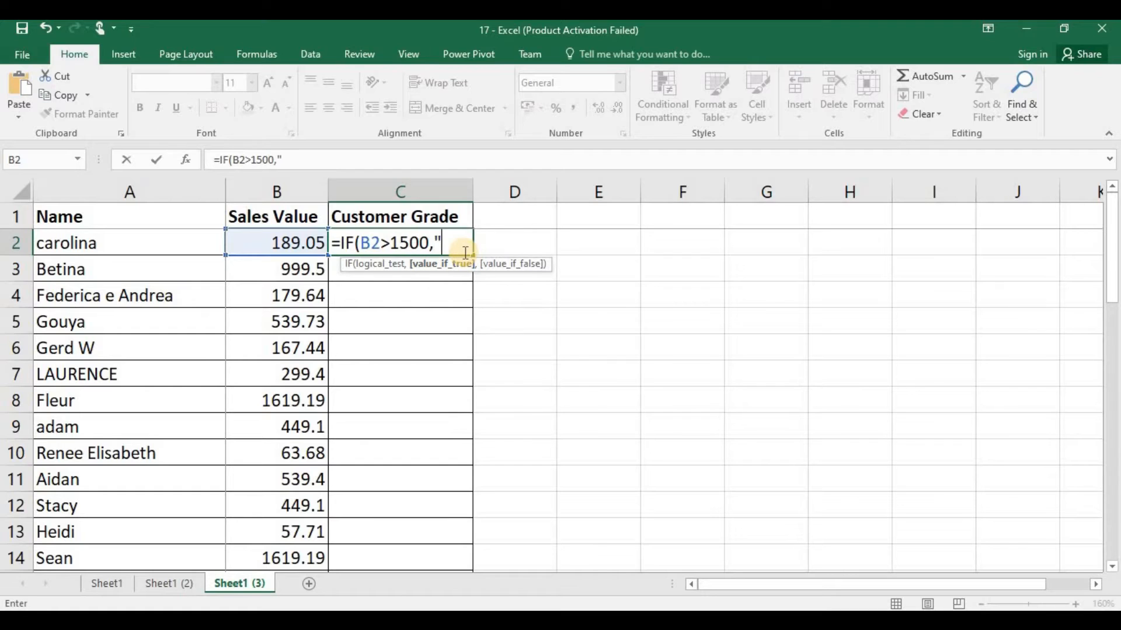
type("A Grade")
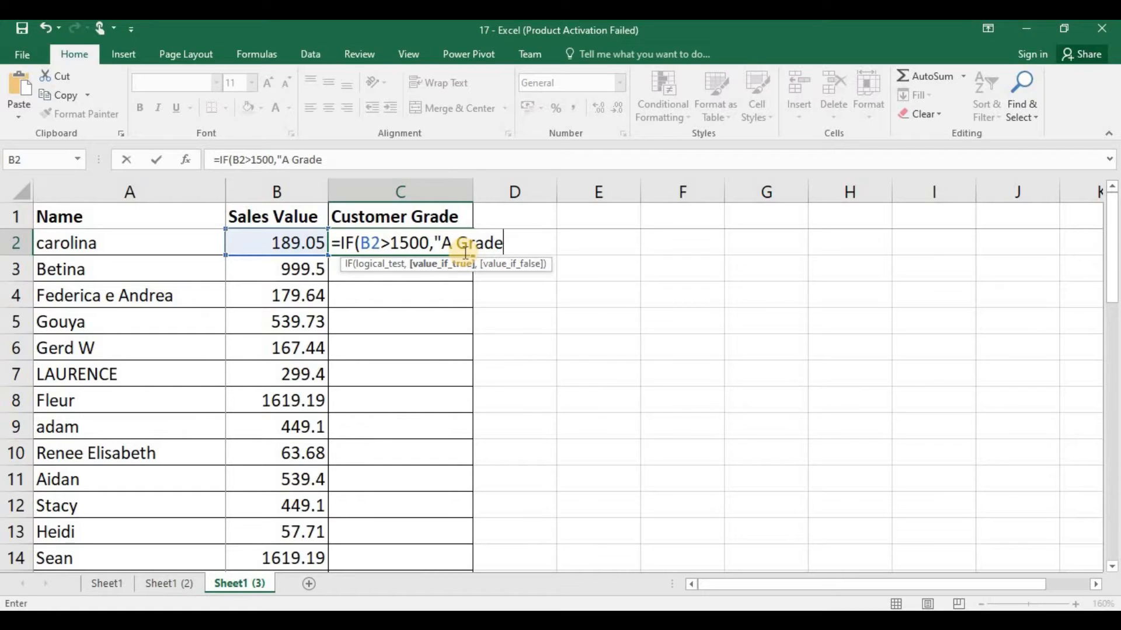
type("\",")
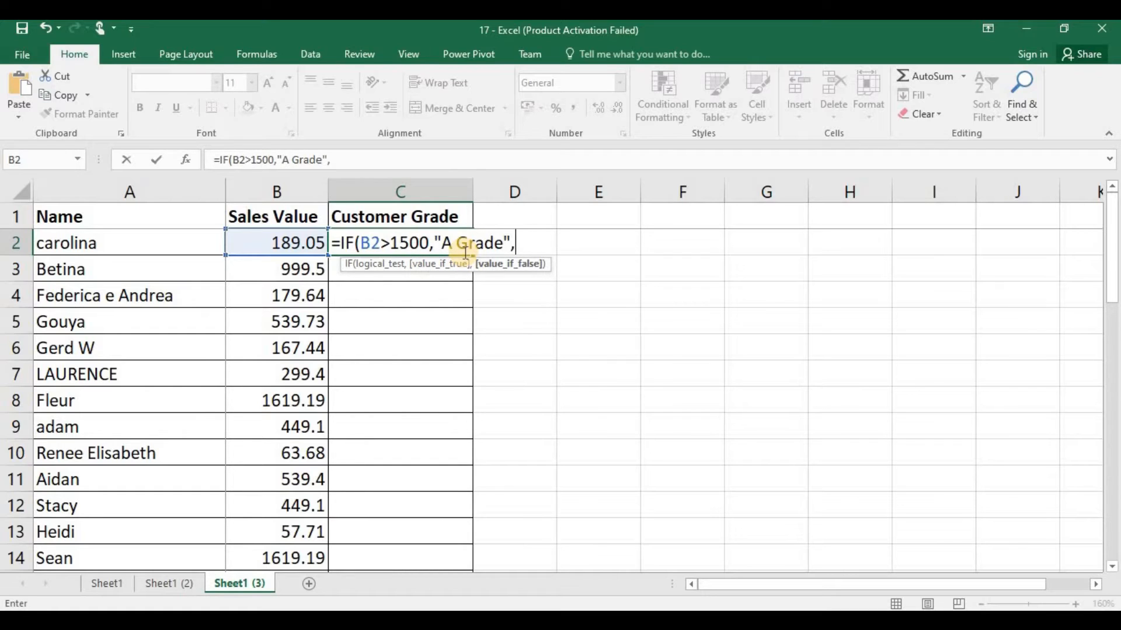
type("\"B Grad")
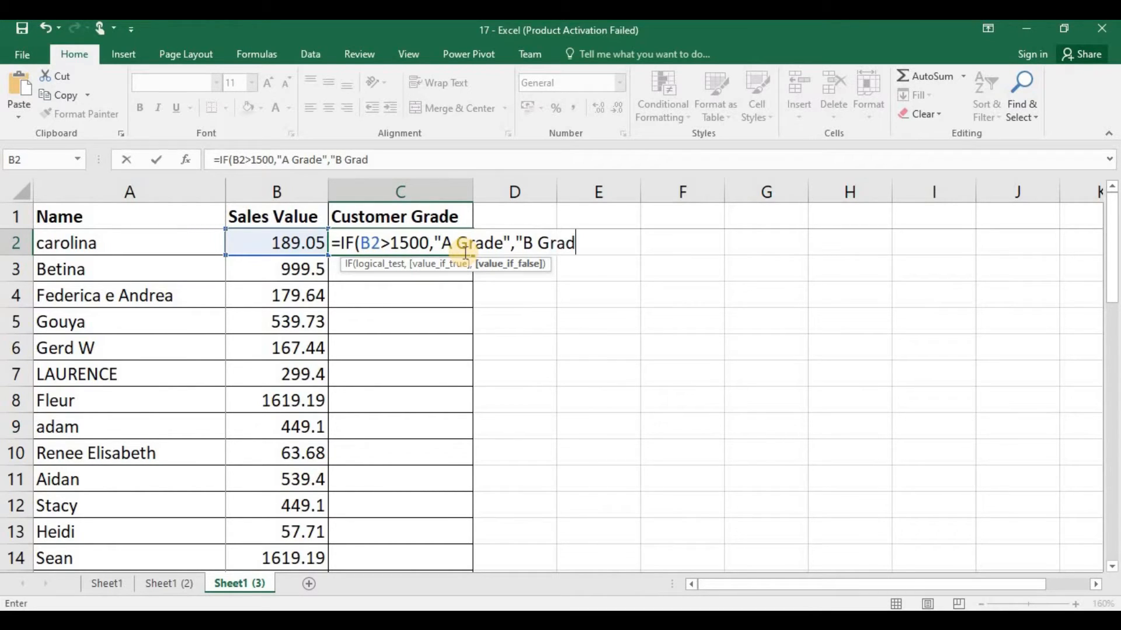
type("e\")")
key("Return")
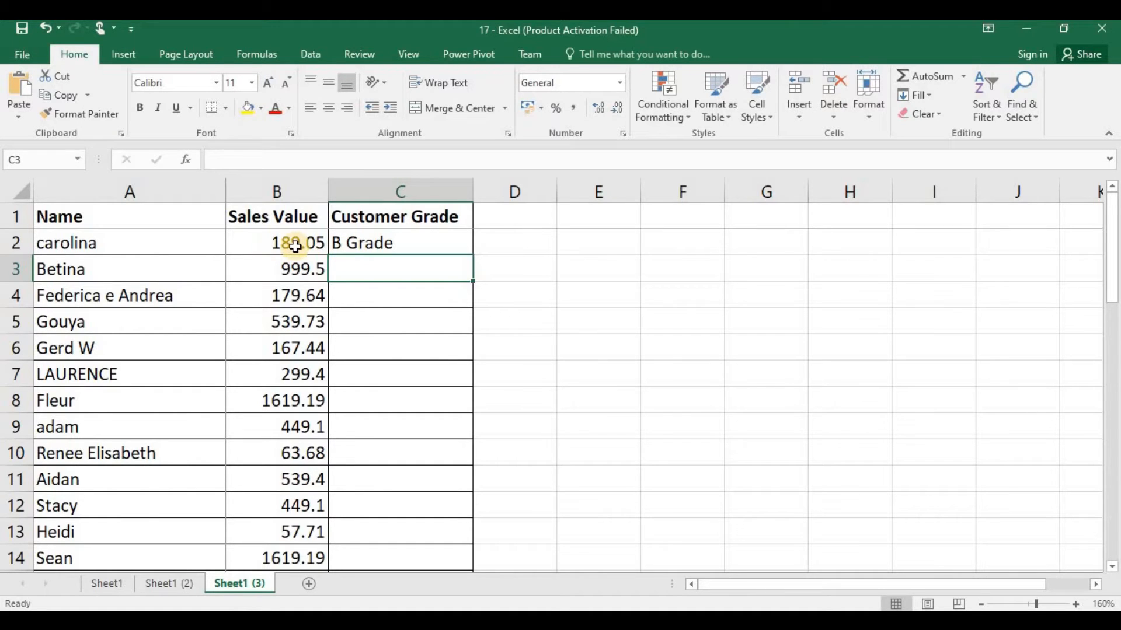
- Fill the C2 grade formula down the Customer Grade column to row 44 and check row 8
key("ctrl+Home")
key("ctrl+Down")
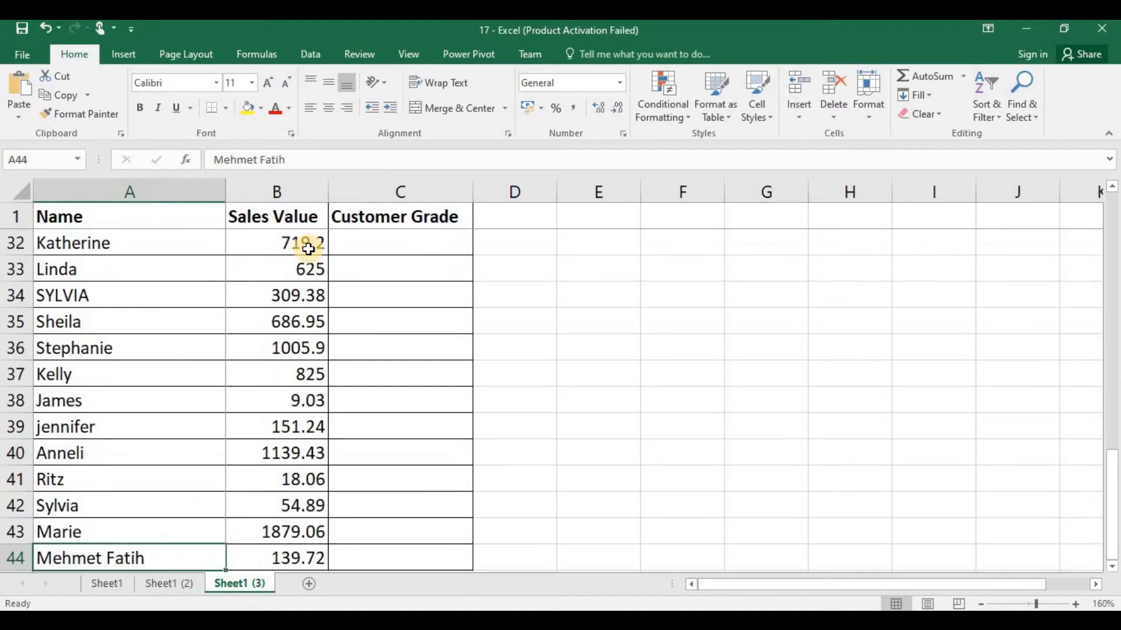
key("Right")
key("Right")
key("ctrl+shift+Up")
key("ctrl+d")
key("ctrl+Up")
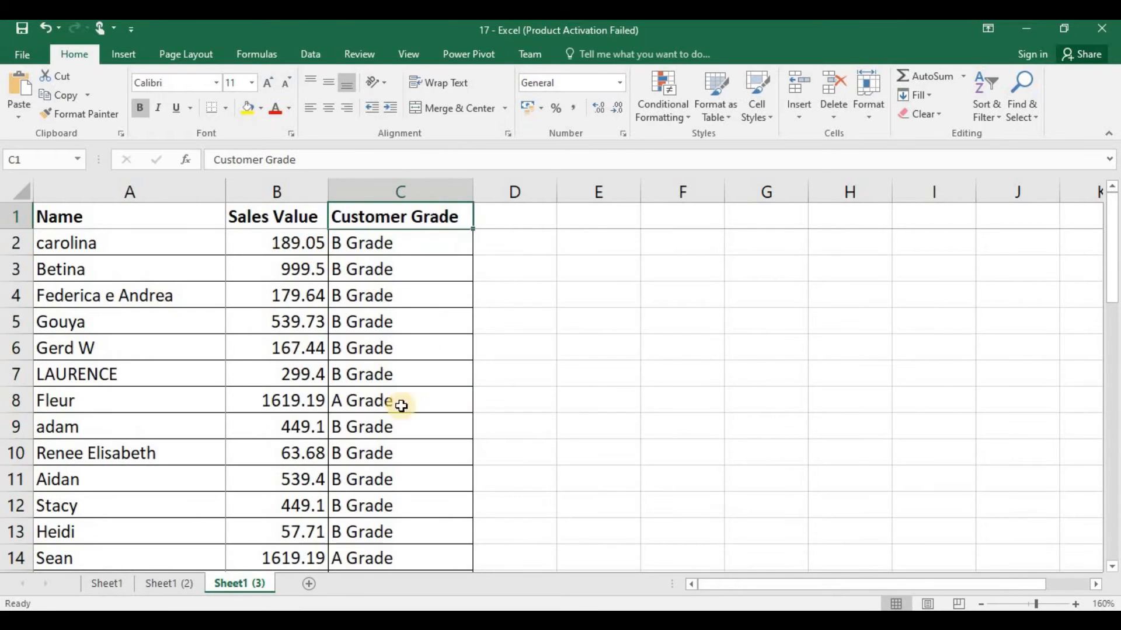
left_click(280, 400)
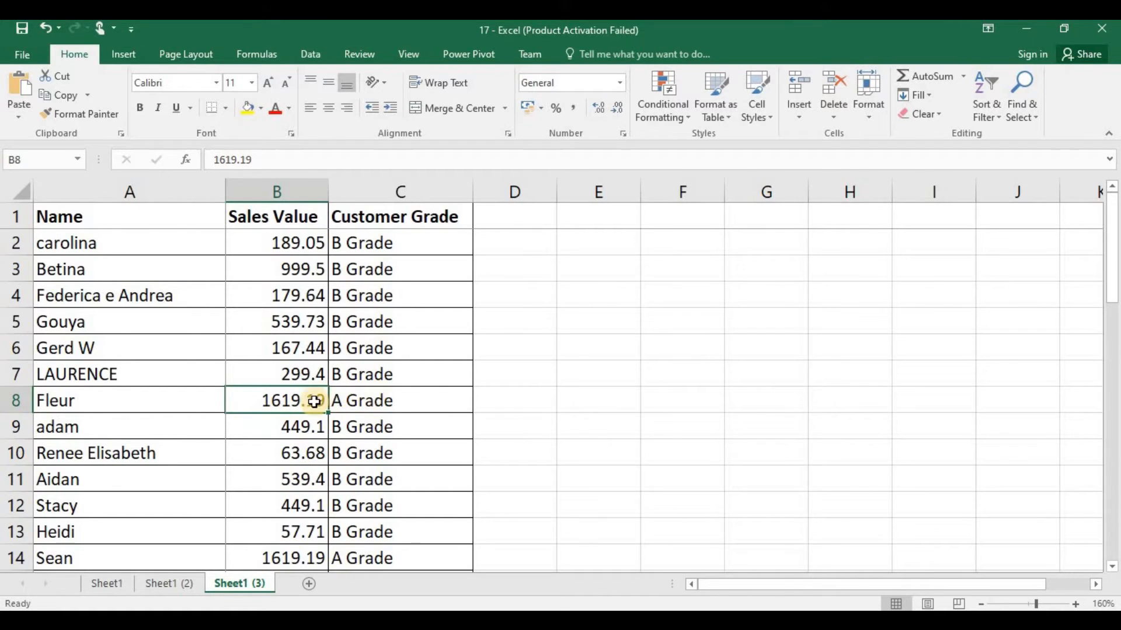
left_click(384, 398)
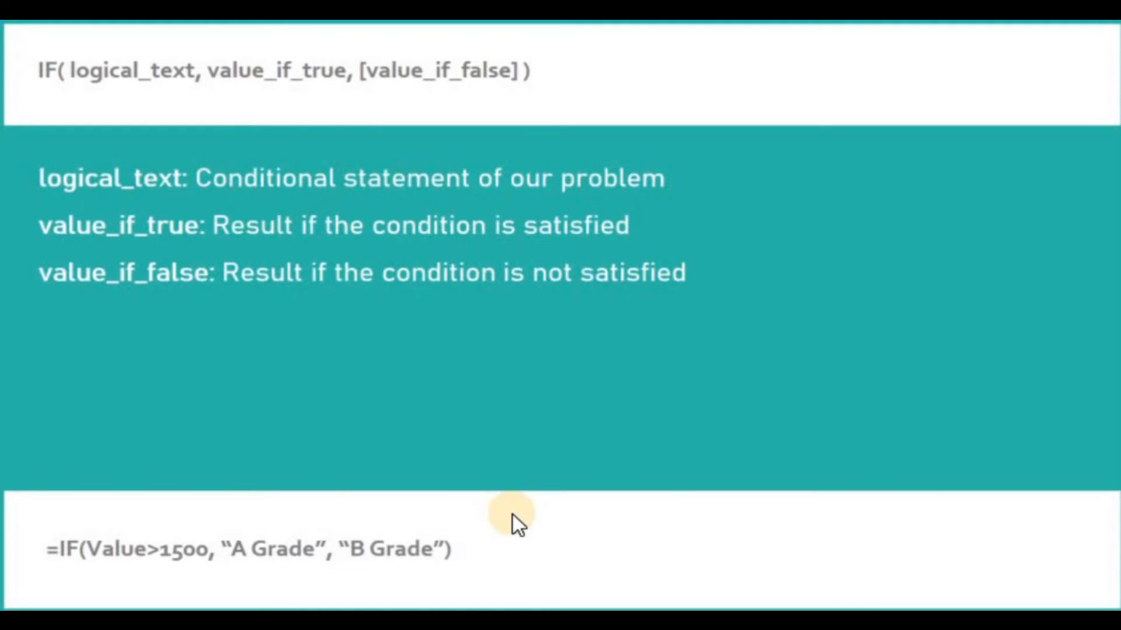
left_click(512, 514)
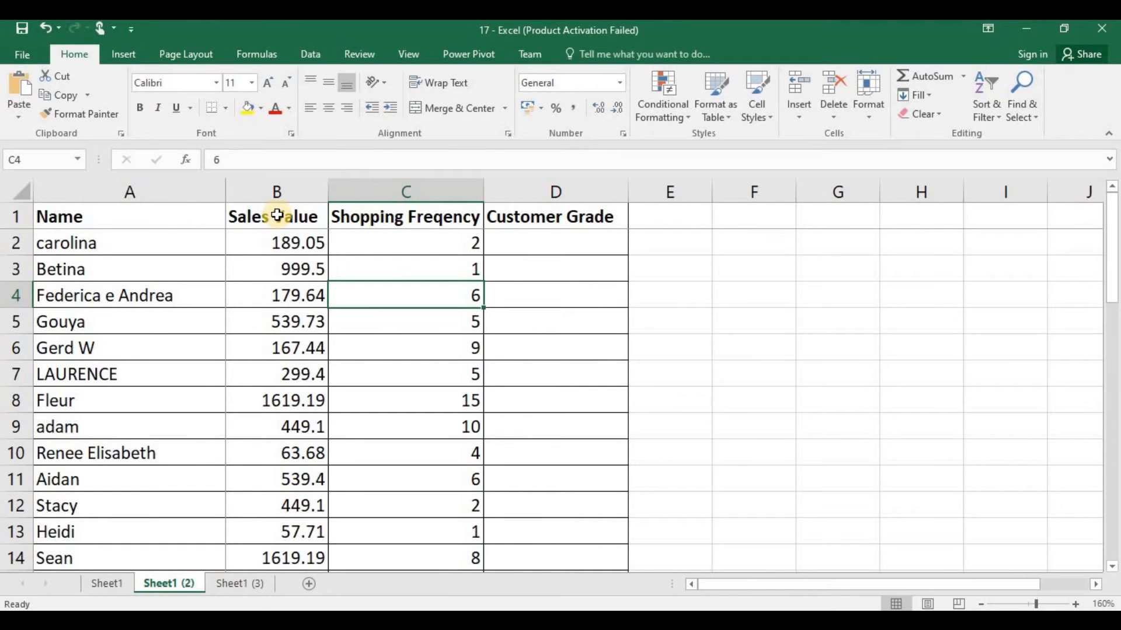
left_click(404, 219)
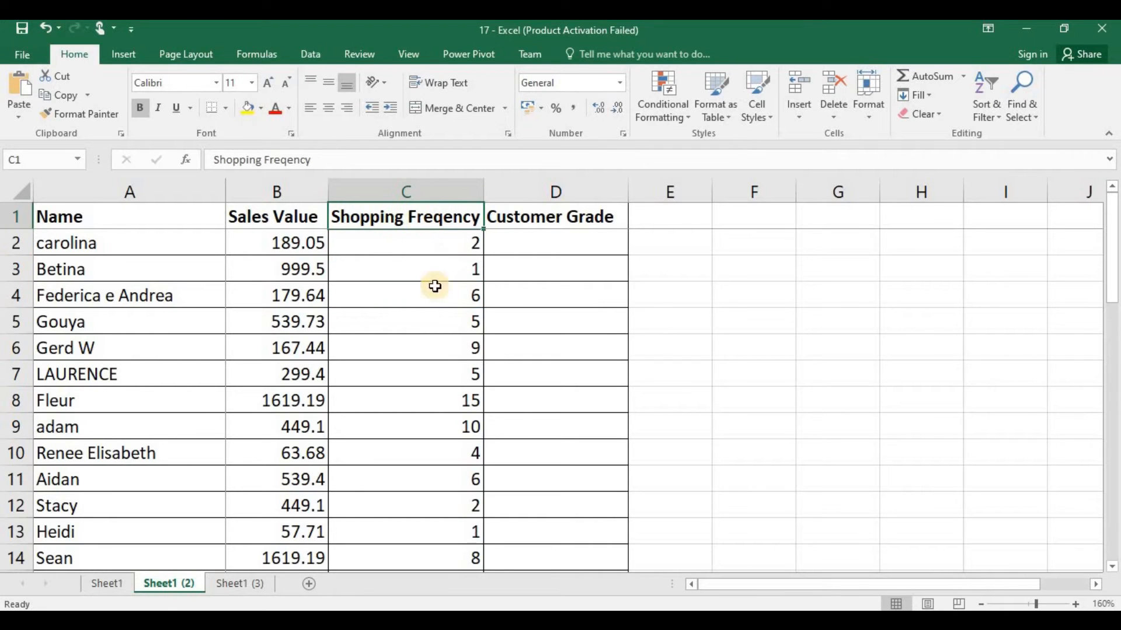
left_click(451, 371)
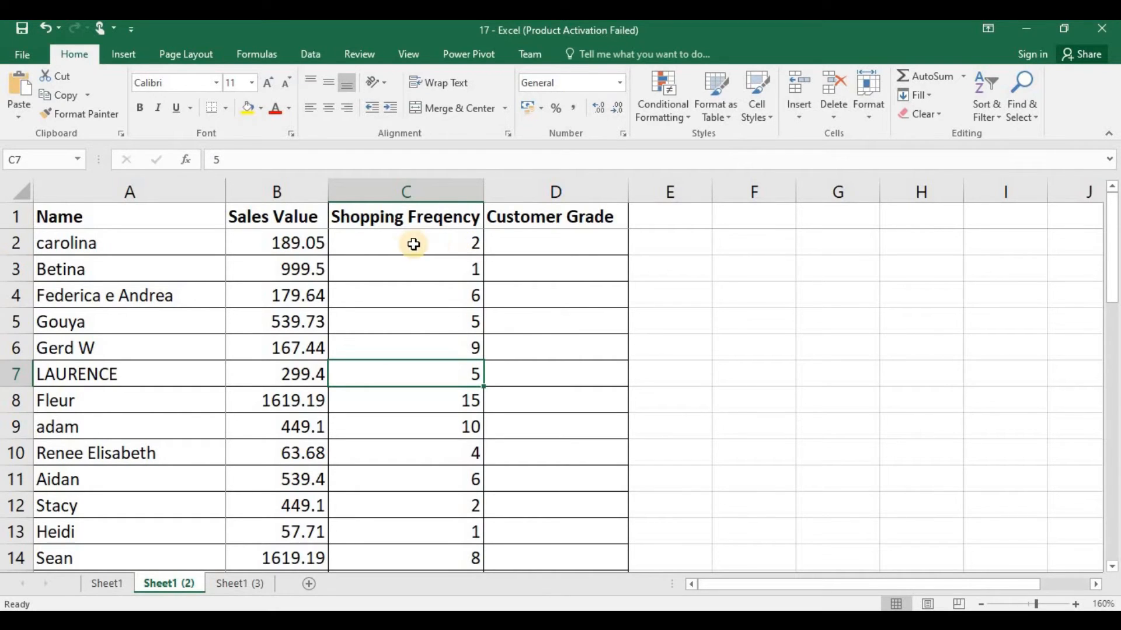
- Start an IF formula in D2 with the logical test AND(B2>1500,C2>10)
left_click(554, 236)
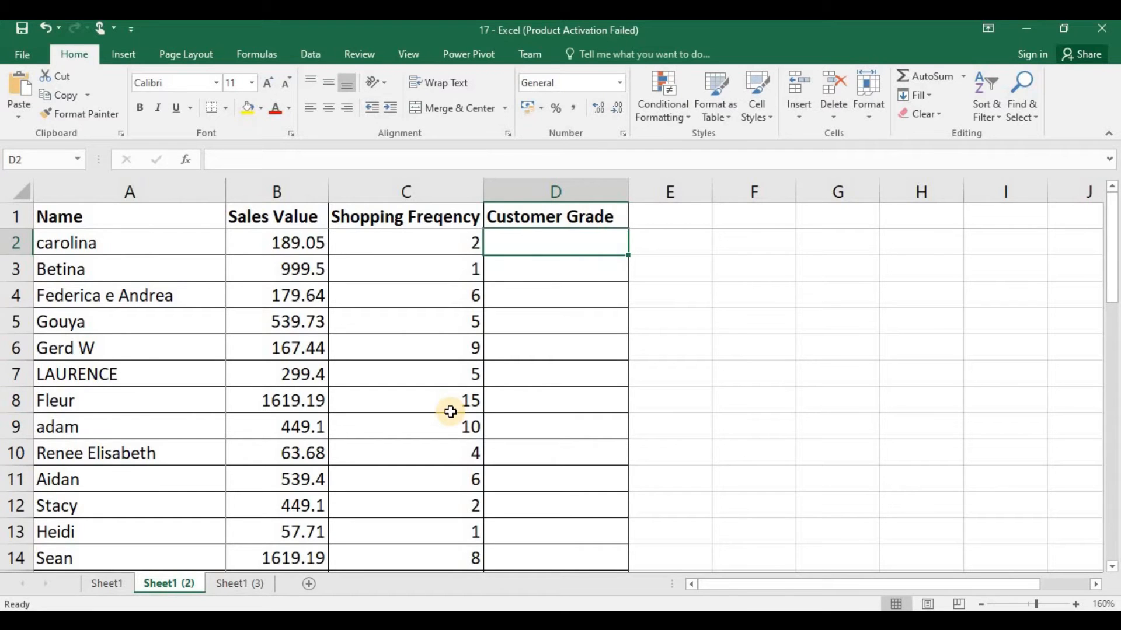
type("=if")
key("Tab")
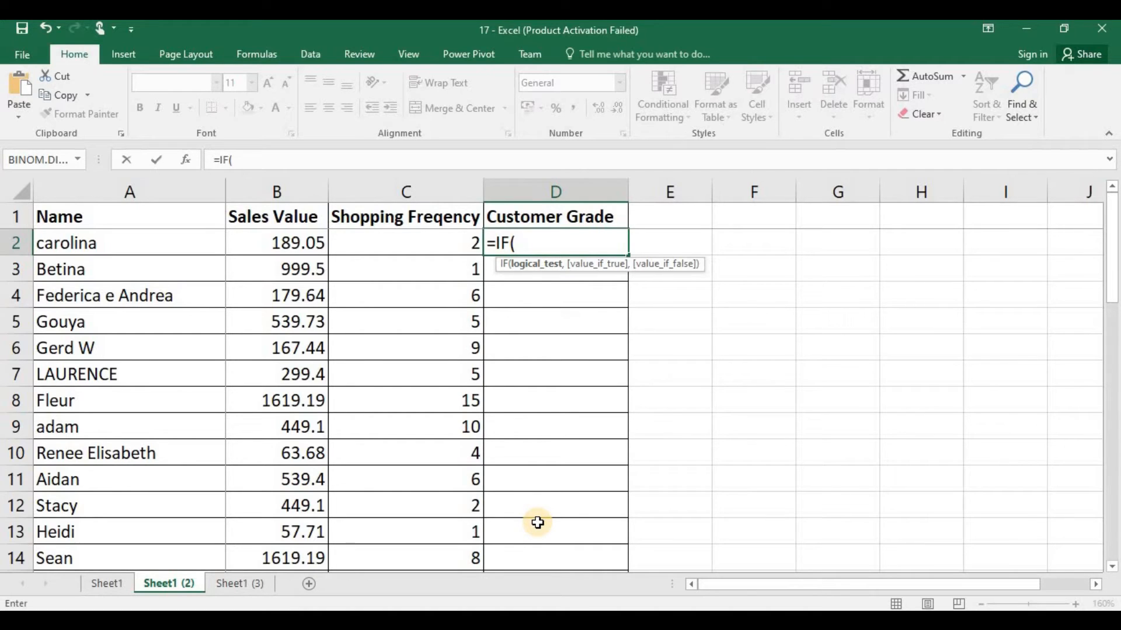
type("an")
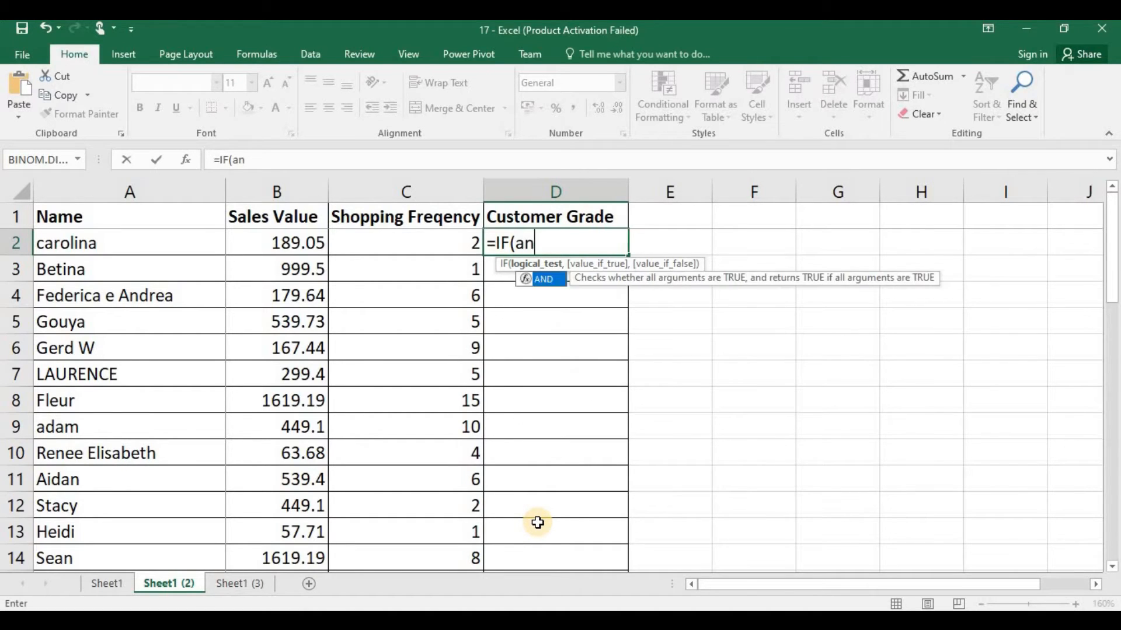
key("Tab")
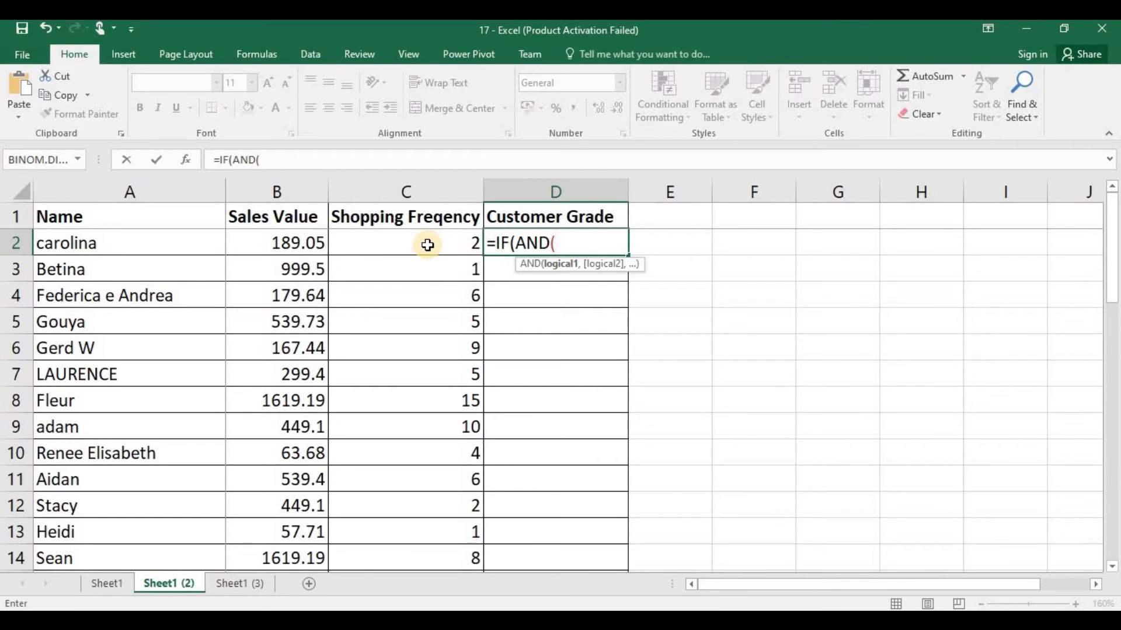
left_click(275, 248)
type(">1500")
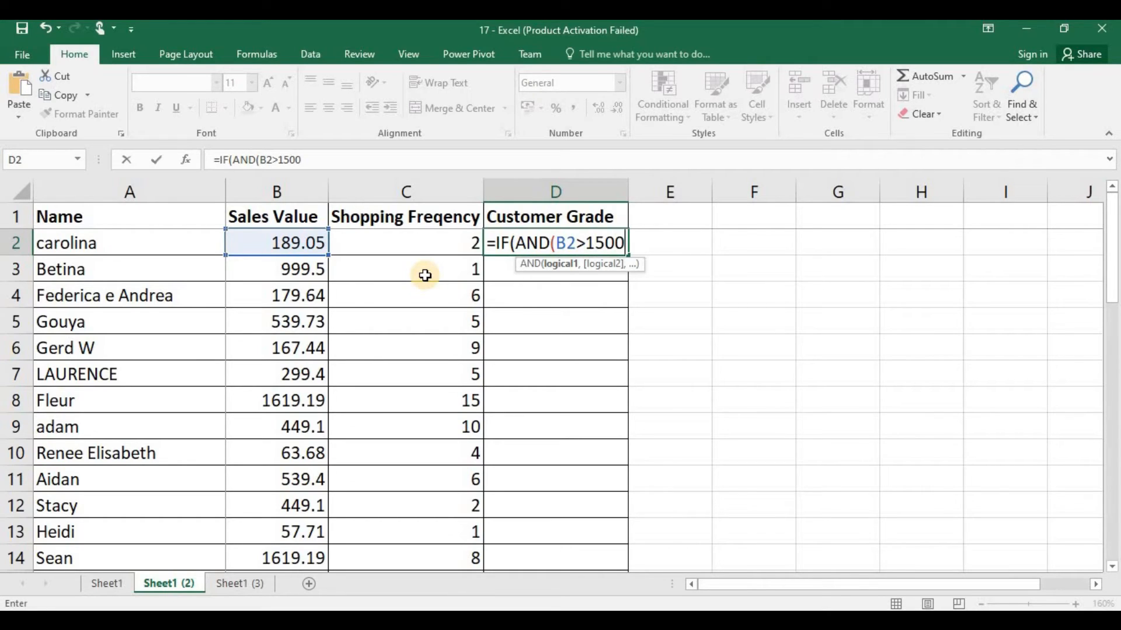
type(",")
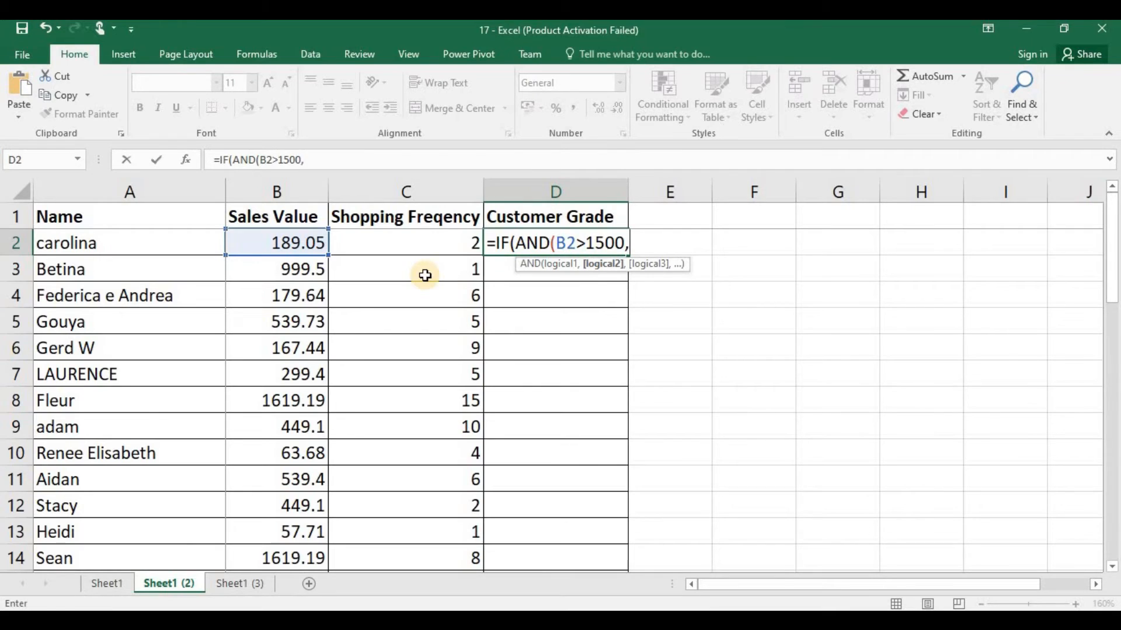
left_click(465, 246)
type(">10")
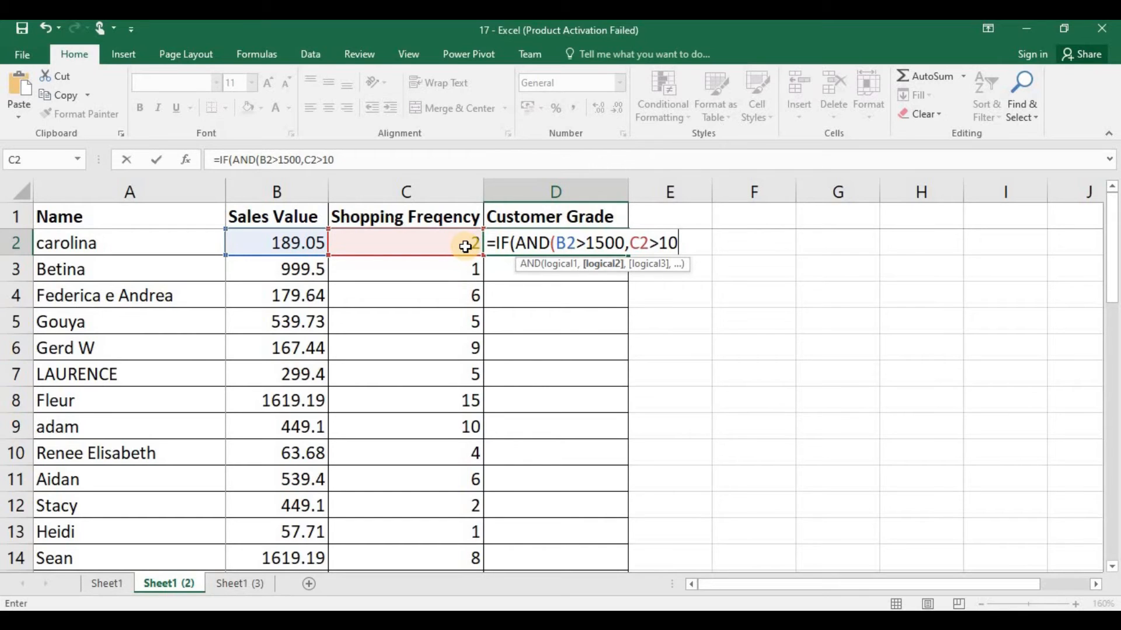
type(")")
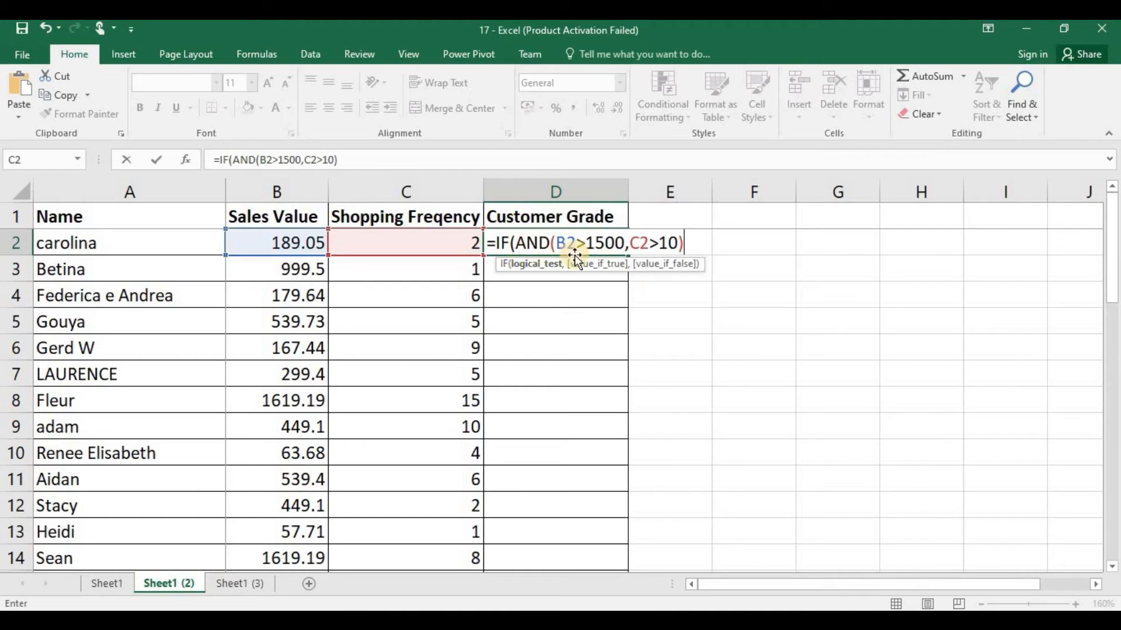
- Finish the D2 formula with "A Grade" as the true result and "B Grade" as the false result
type(",")
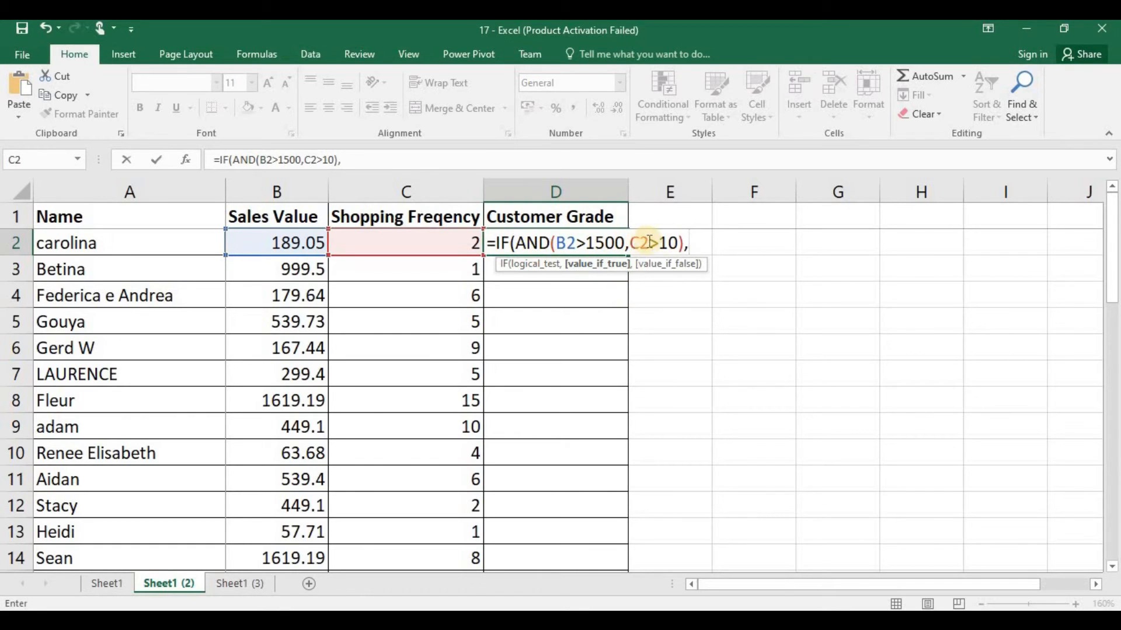
type("\"A Grade\",\"B Grade\")")
key("Return")
key("Left")
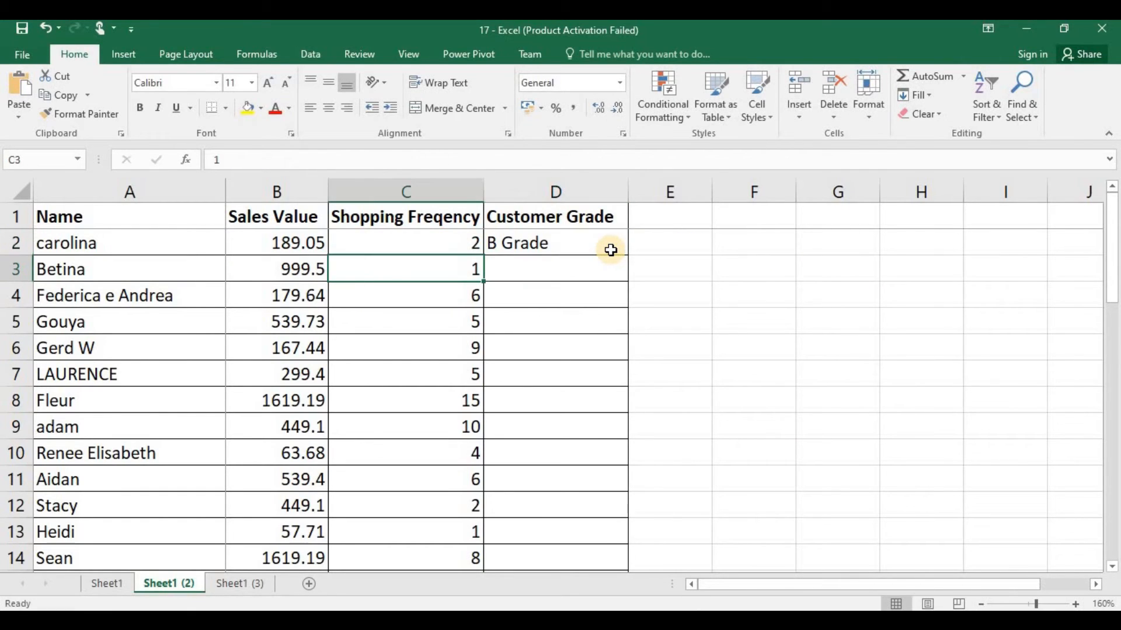
- Fill the D2 IF/AND formula down the Customer Grade column to the last customer row
key("ctrl+Down")
key("Right")
key("ctrl+shift+Up")
key("ctrl+d")
key("ctrl+Up")
- Examine the sales value, shopping frequency and resulting grade in rows 14 and 8 against the AND conditions
left_click(543, 426)
left_click(488, 558)
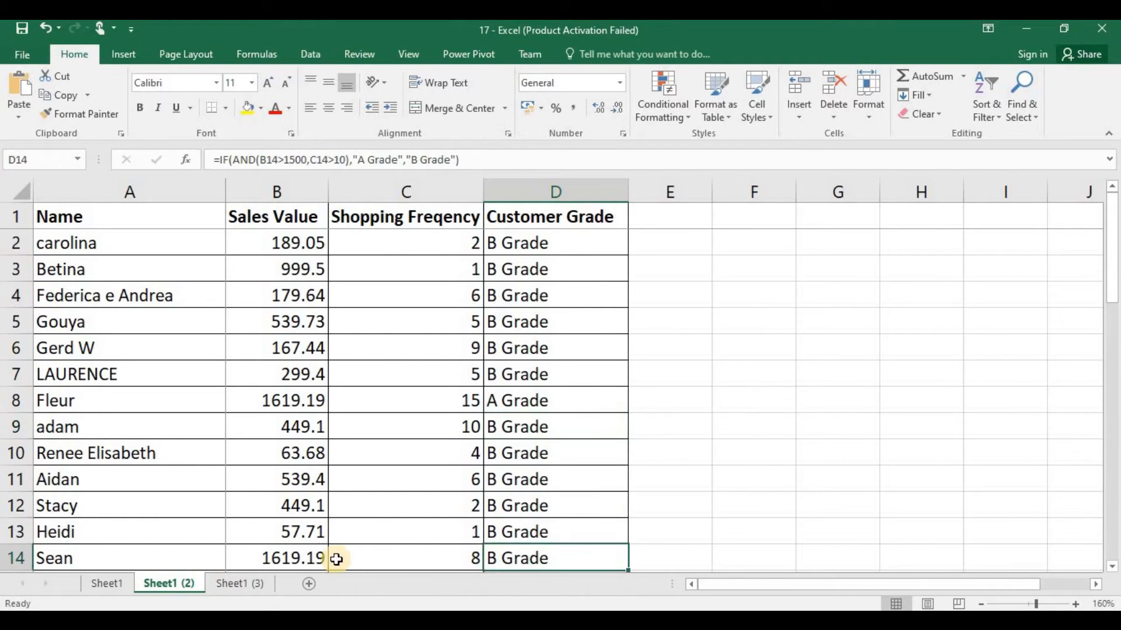
left_click(301, 559)
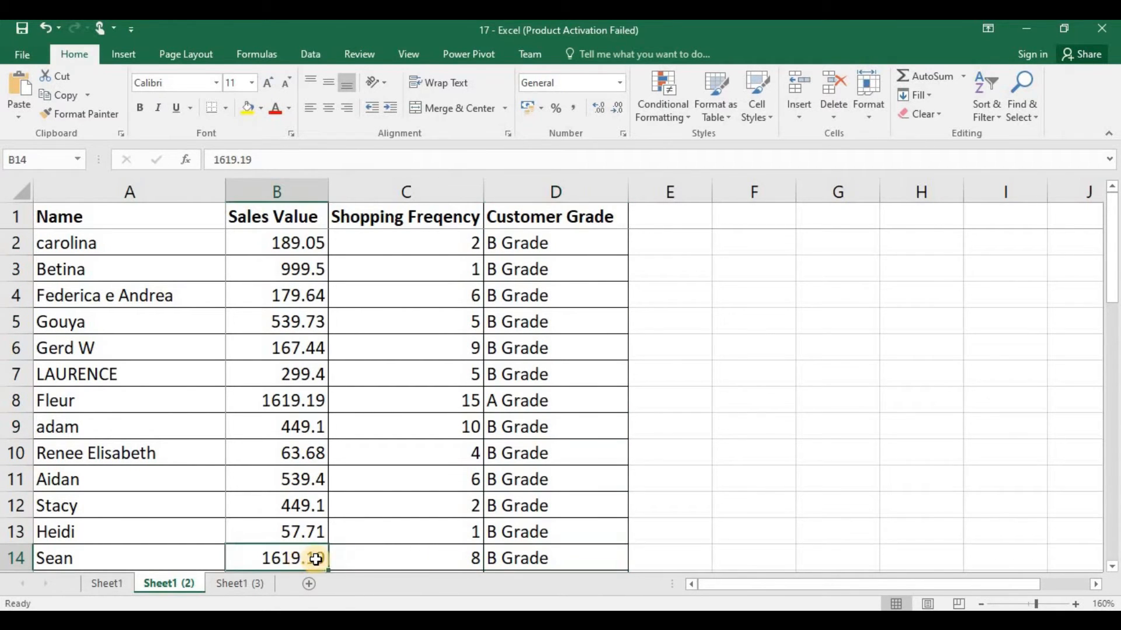
left_click(420, 562)
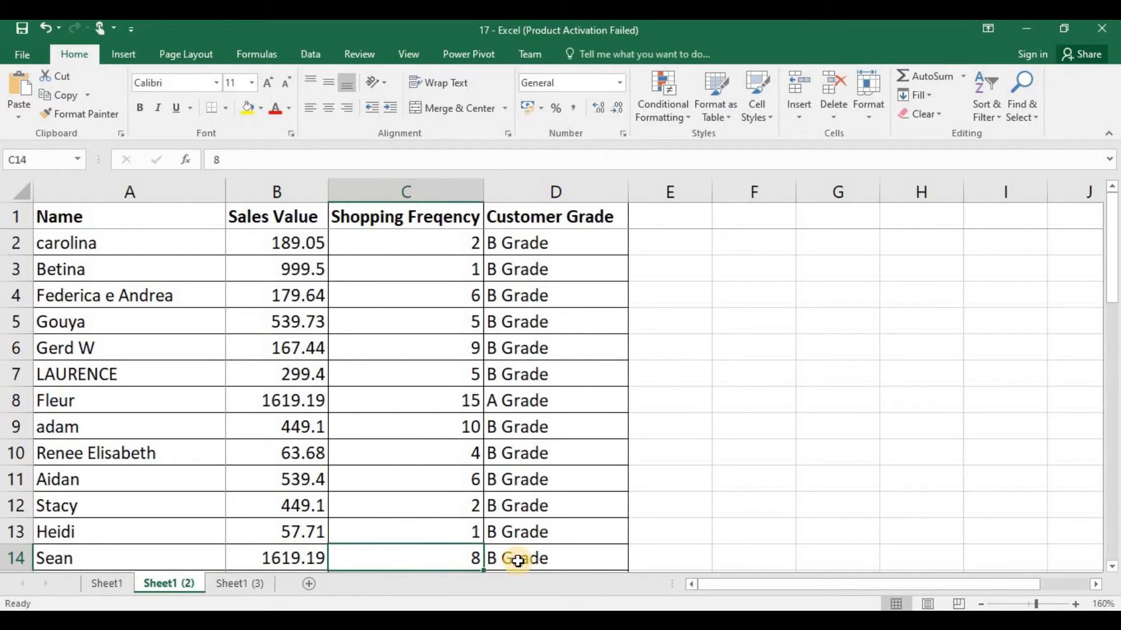
left_click(518, 561)
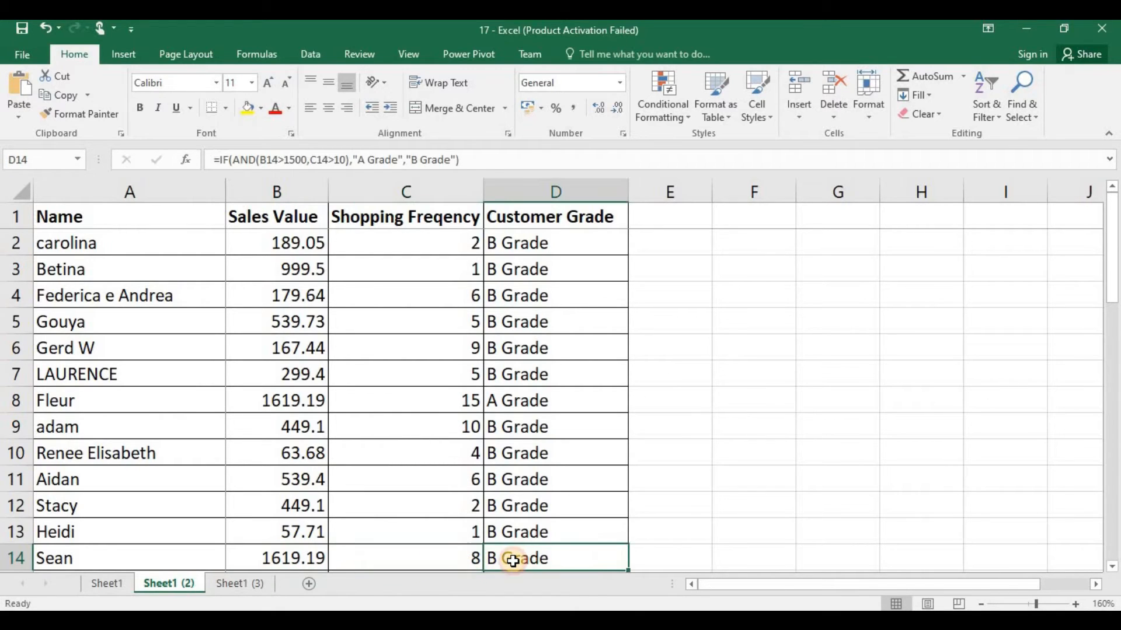
left_click(472, 559)
left_click(296, 405)
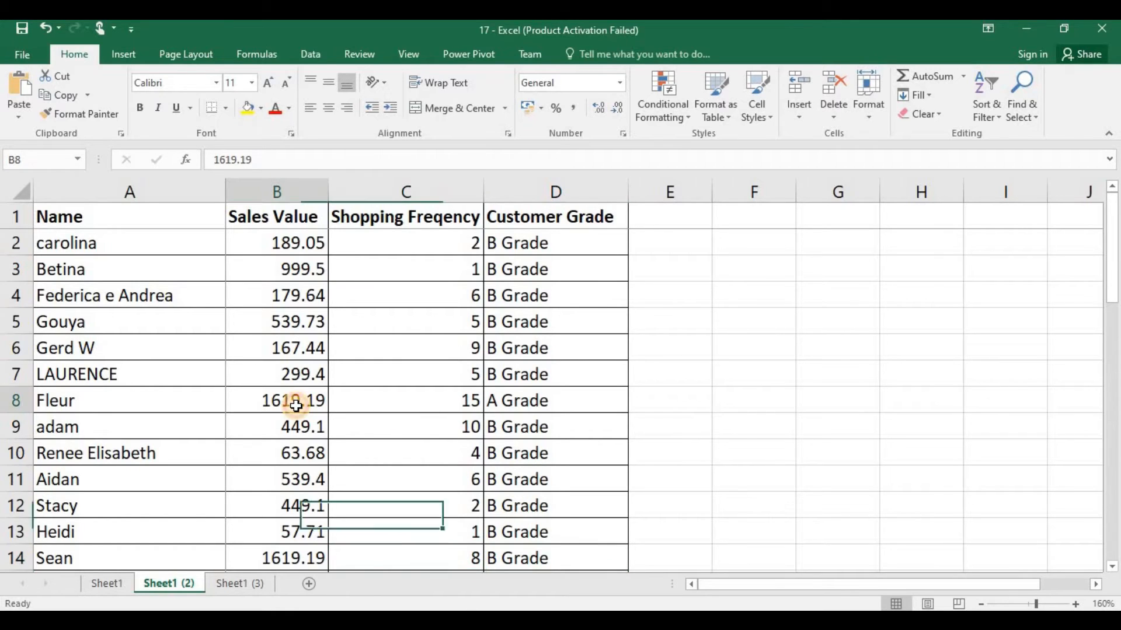
left_click(463, 400)
type("15")
left_click(517, 400)
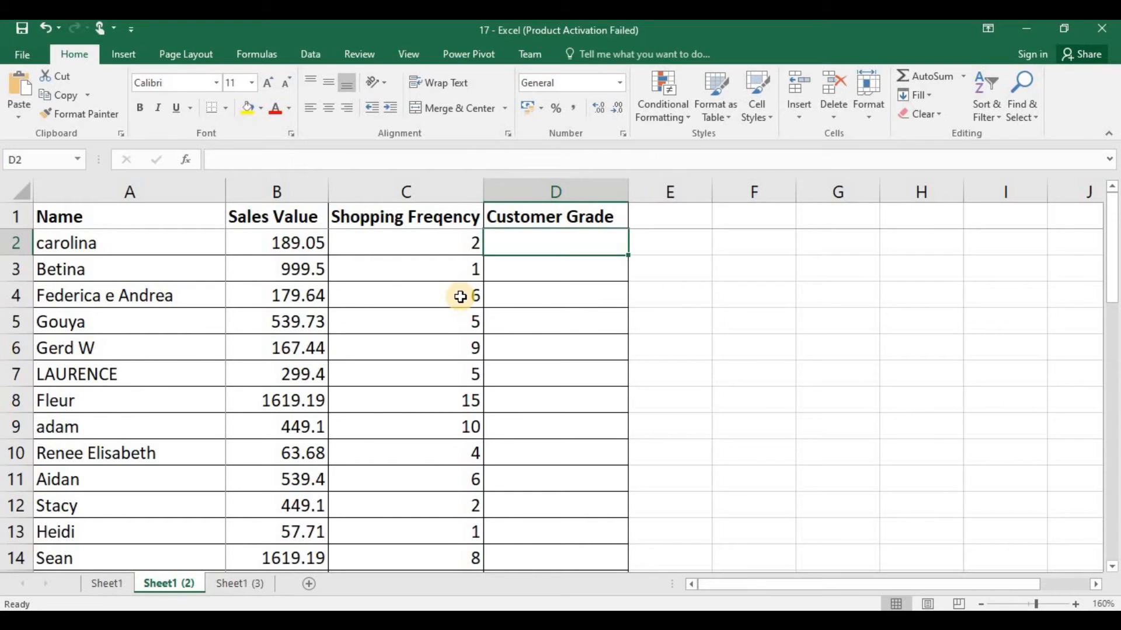
- Start an IF formula in D2 with the logical test OR(B2>1500,C2>10)
type("=if")
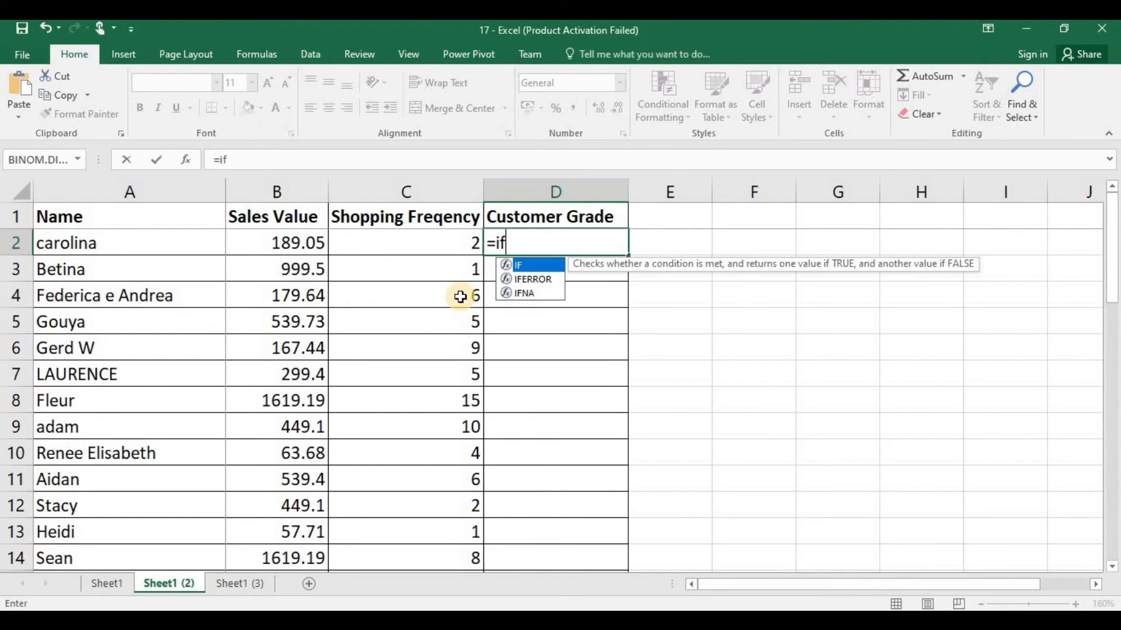
key("Tab")
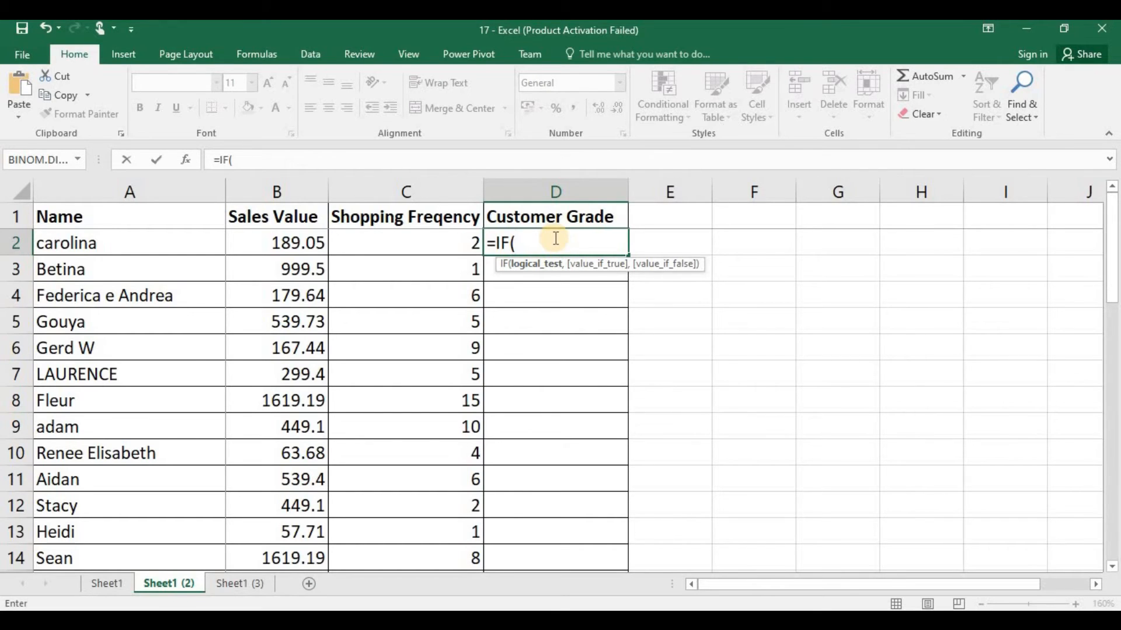
type("OR(")
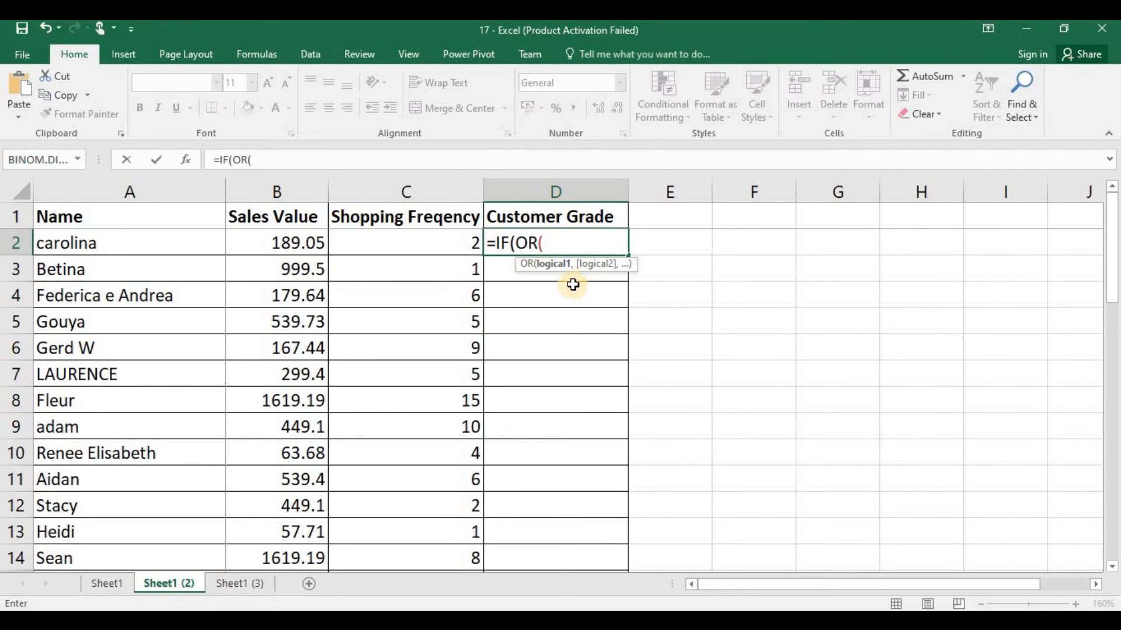
left_click(319, 244)
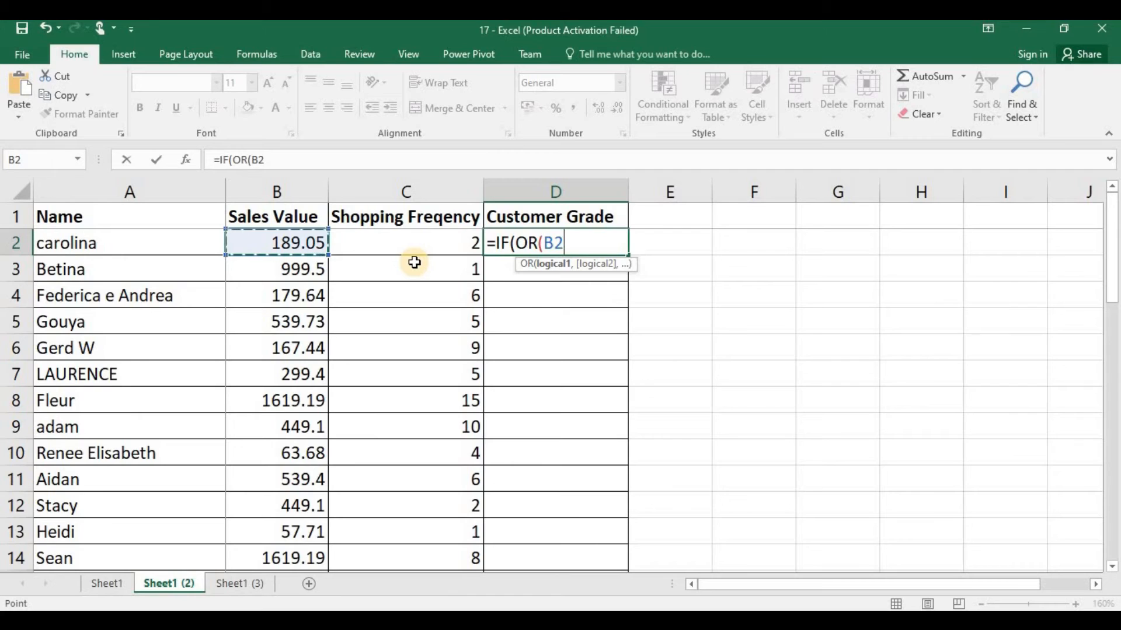
type(">1500")
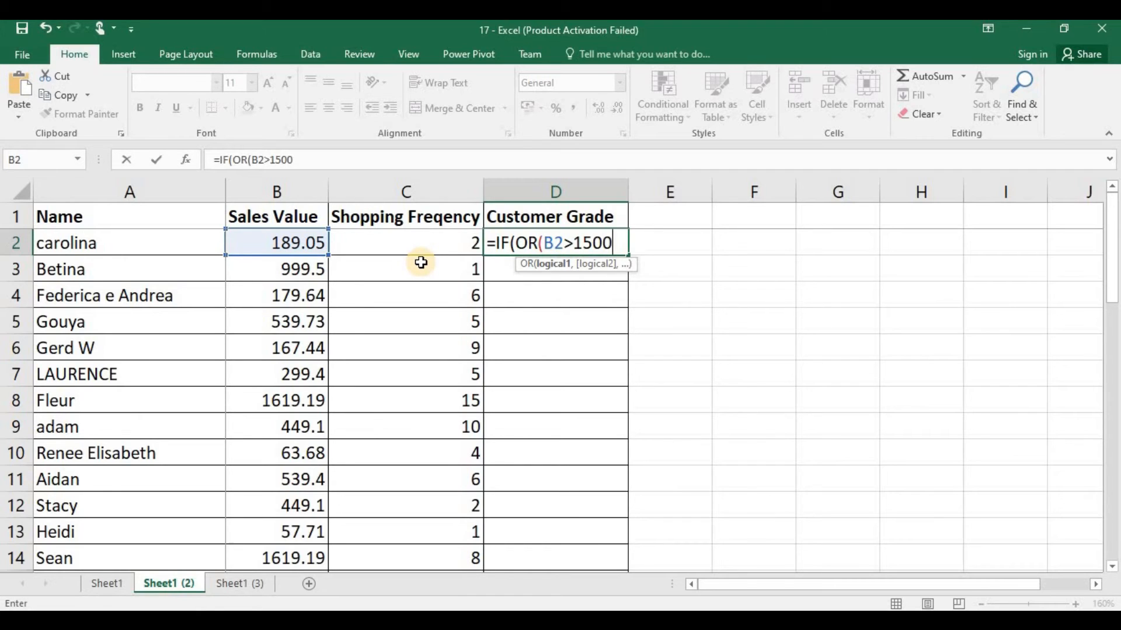
type(",")
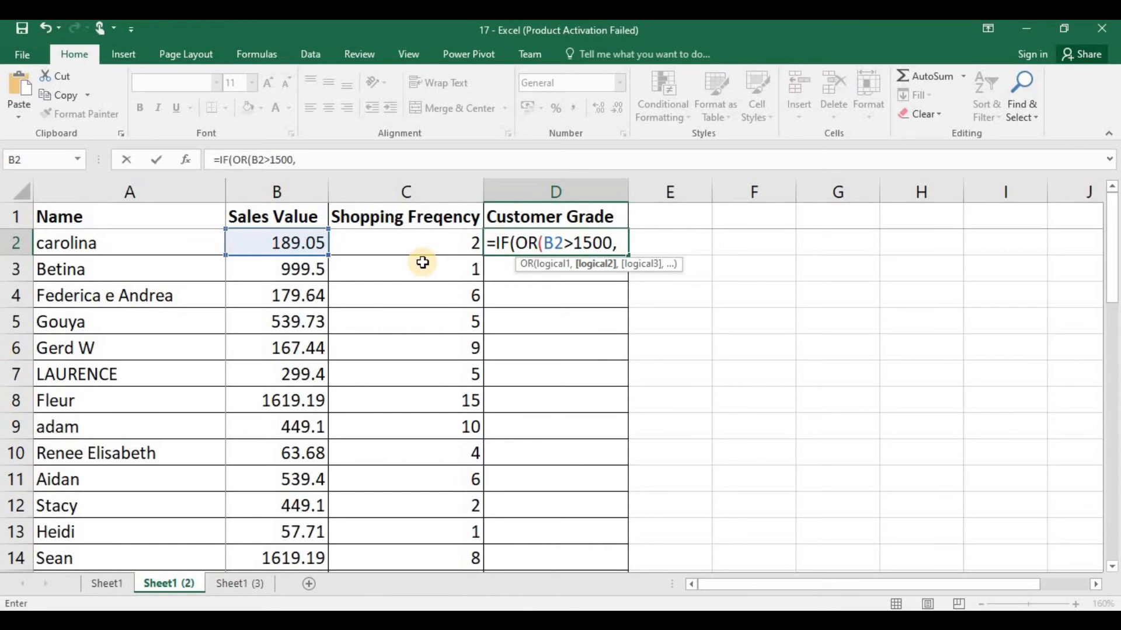
left_click(442, 245)
type(">10")
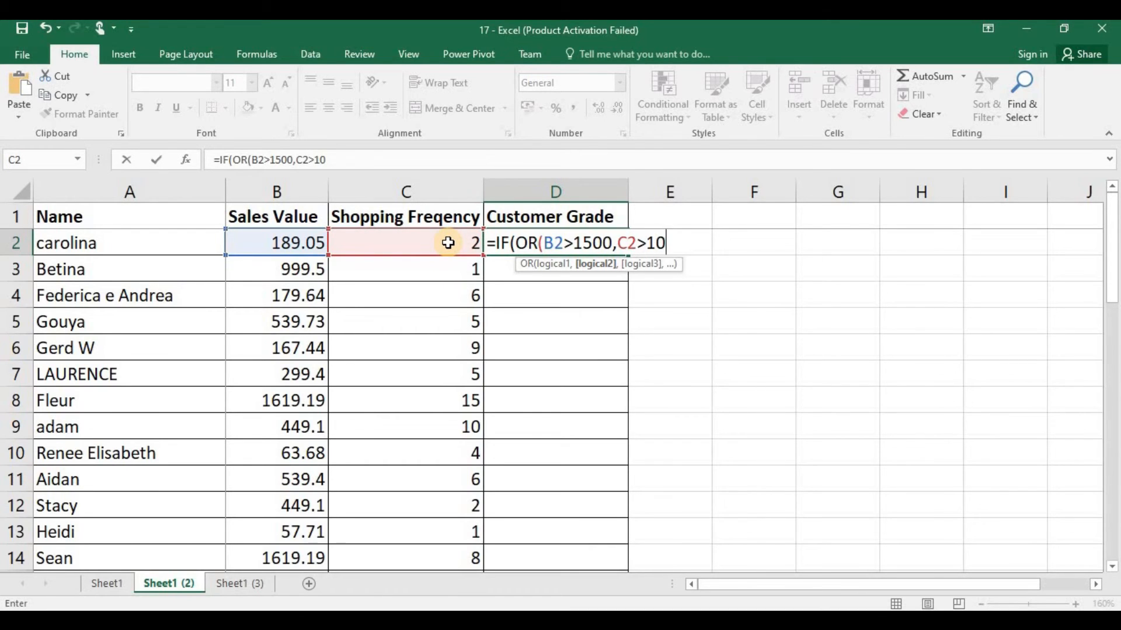
type("),")
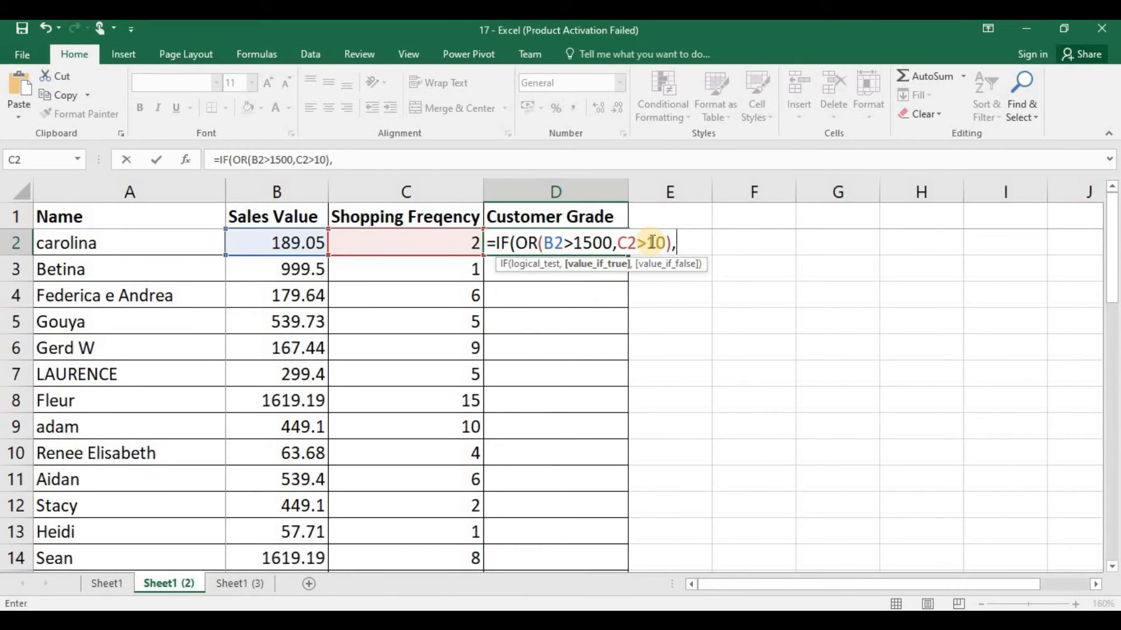
- Complete the D2 IF/OR formula with "A Grade" as the true result and "B Grade" as the false result
type("\"A ")
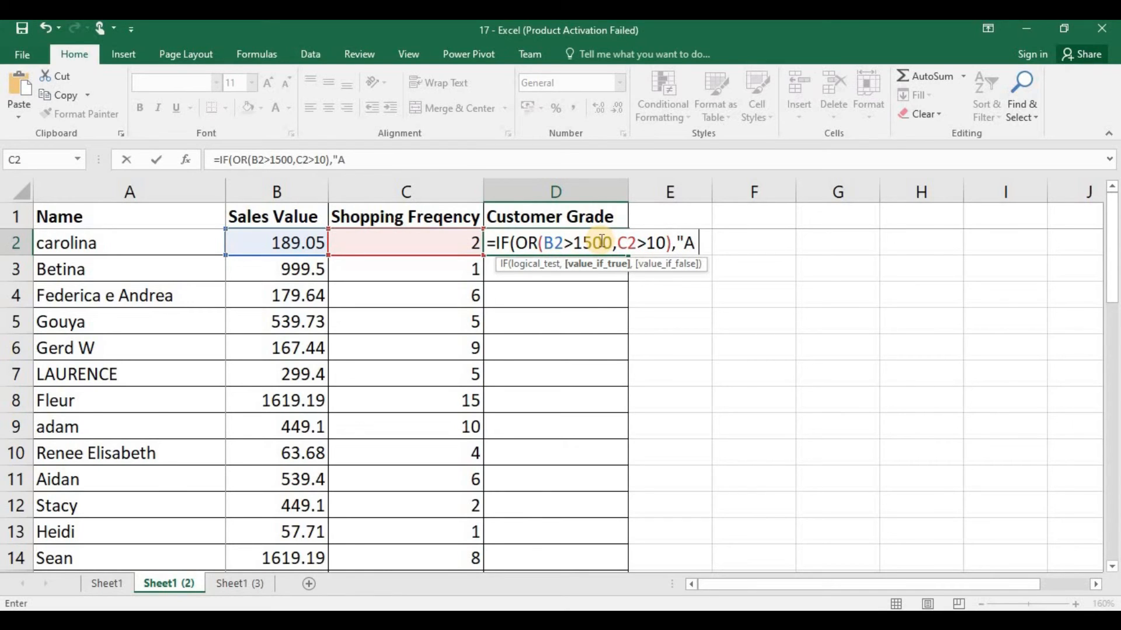
type("Grade")
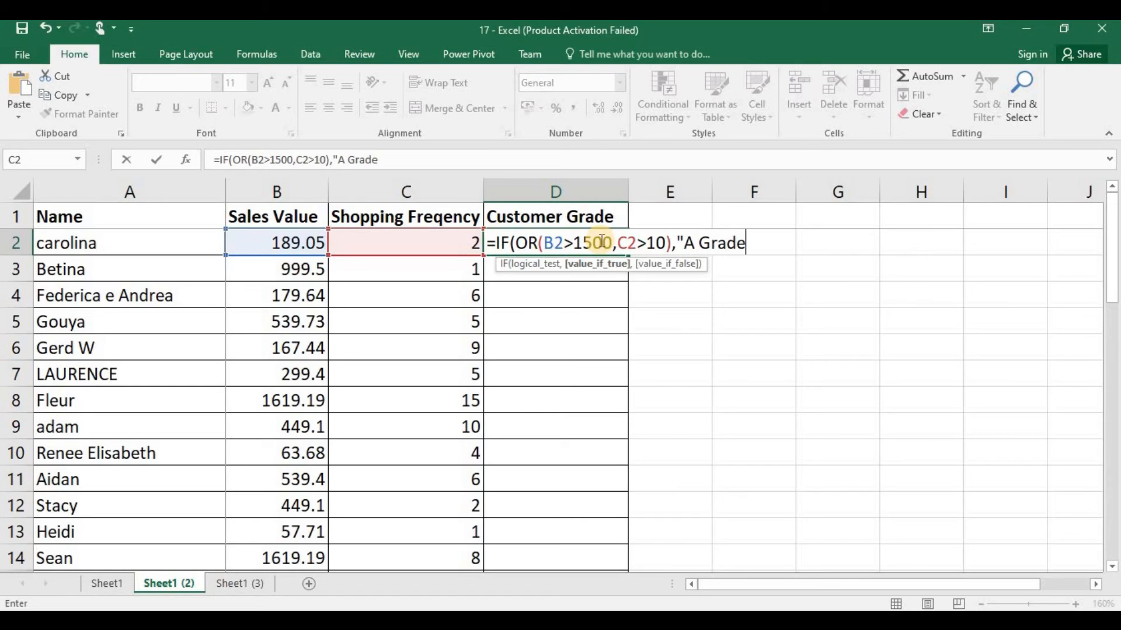
type("\",")
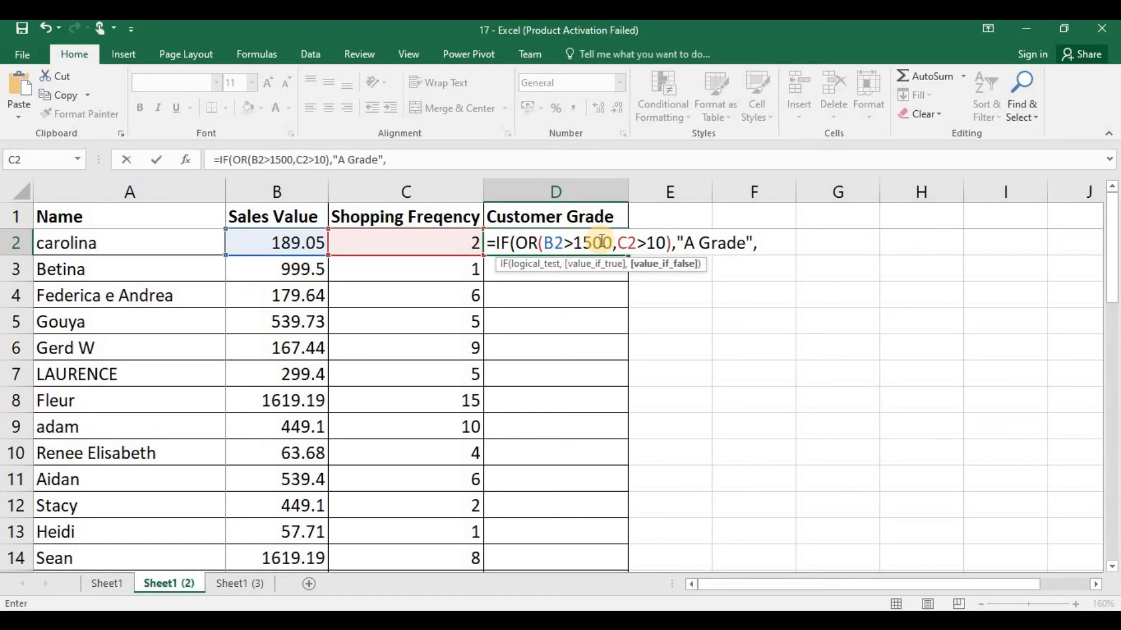
type(" \"B Grade\")")
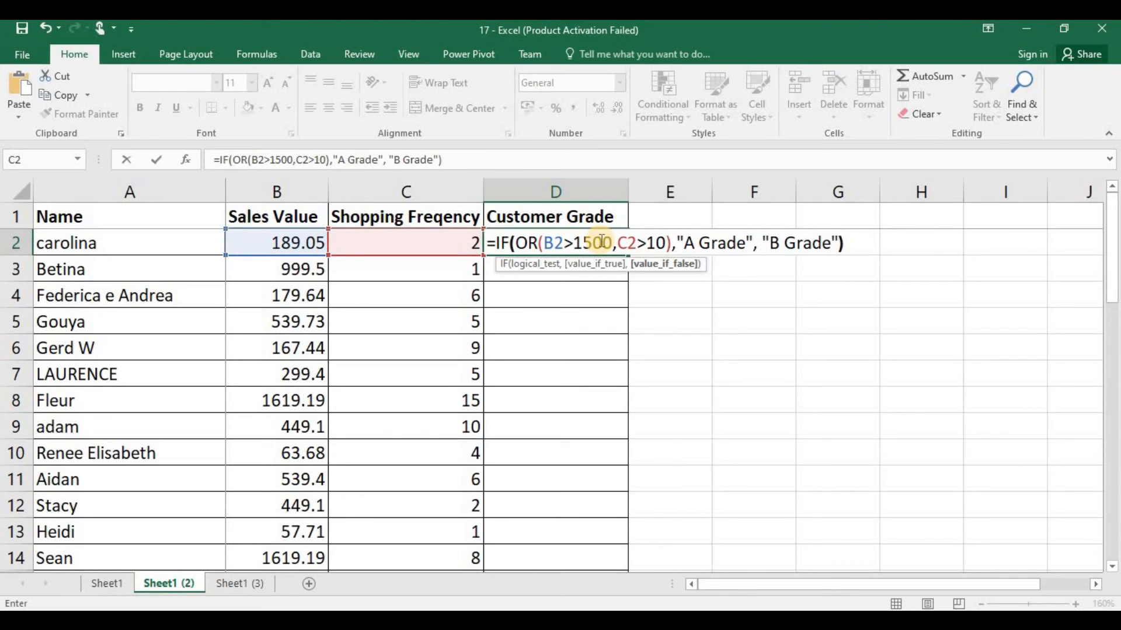
key("Return")
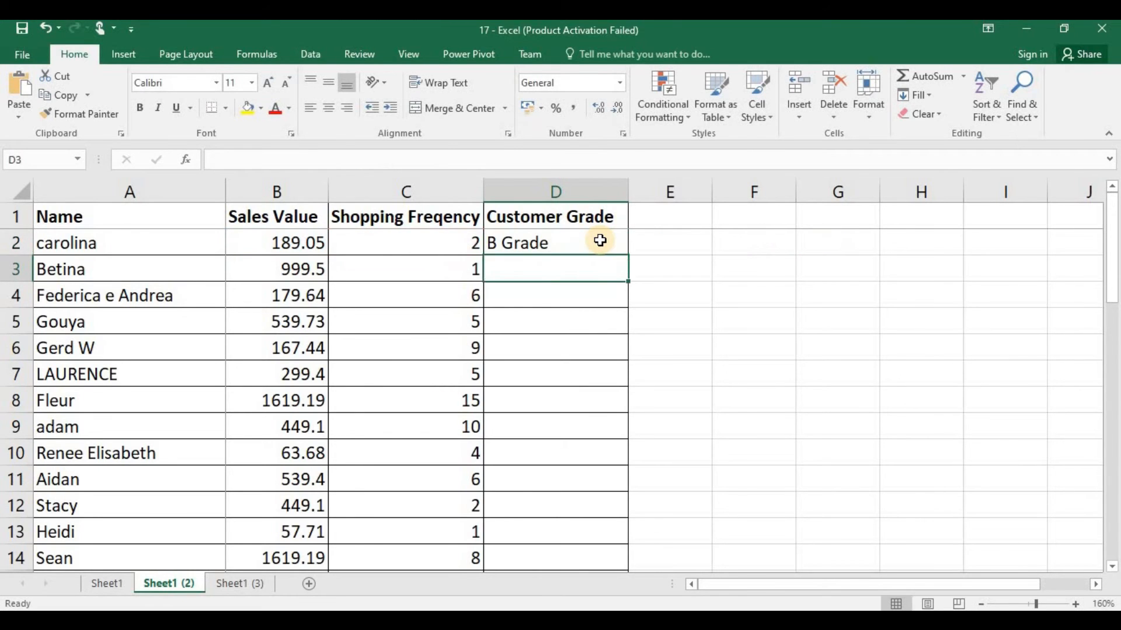
- Fill the D2 IF/OR formula down the Customer Grade column to the last customer row
key("Left")
key("ctrl+Down")
key("Right")
key("ctrl+shift+Up")
key("ctrl+d")
key("ctrl+Up")
- Examine the sales value, shopping frequency and resulting grade in row 15 against the OR conditions
key("Down")
key("Down")
key("Down")
key("Down")
key("Down")
key("Down")
key("Down")
key("Down")
key("Down")
key("Down")
key("Down")
key("Down")
key("Down")
key("Down")
key("Down")
key("Down")
key("Down")
key("Down")
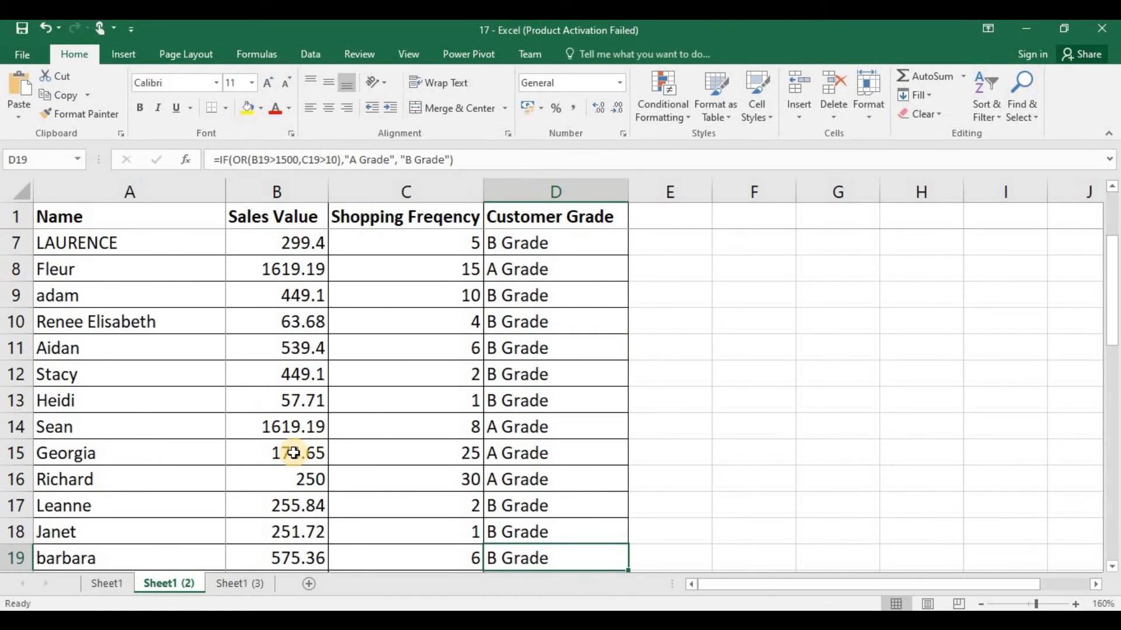
left_click(294, 453)
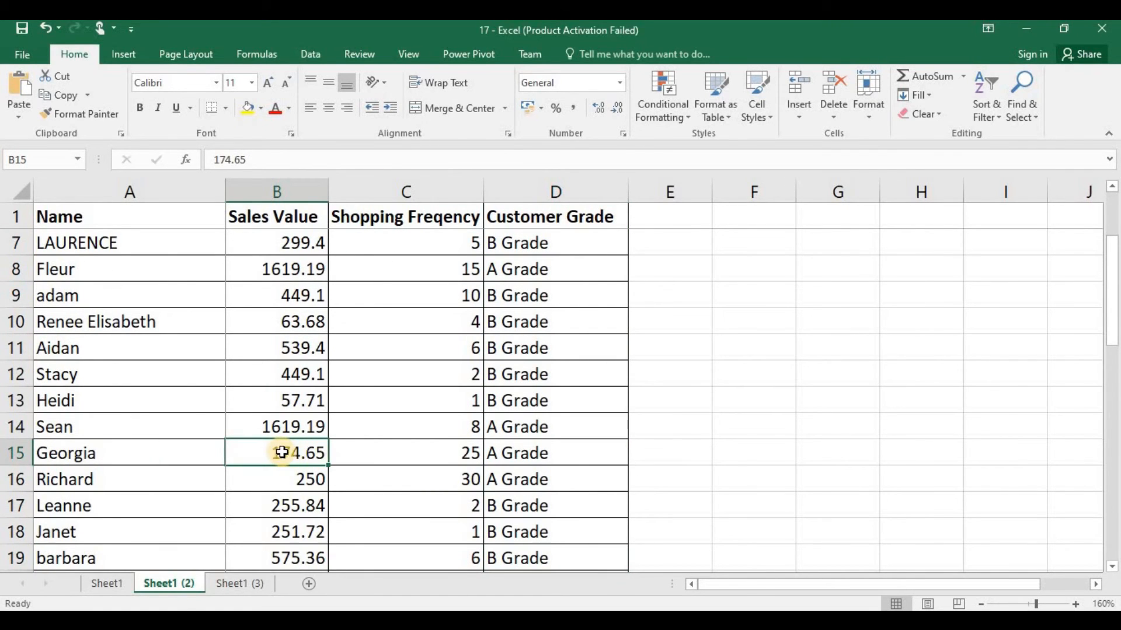
left_click(515, 454)
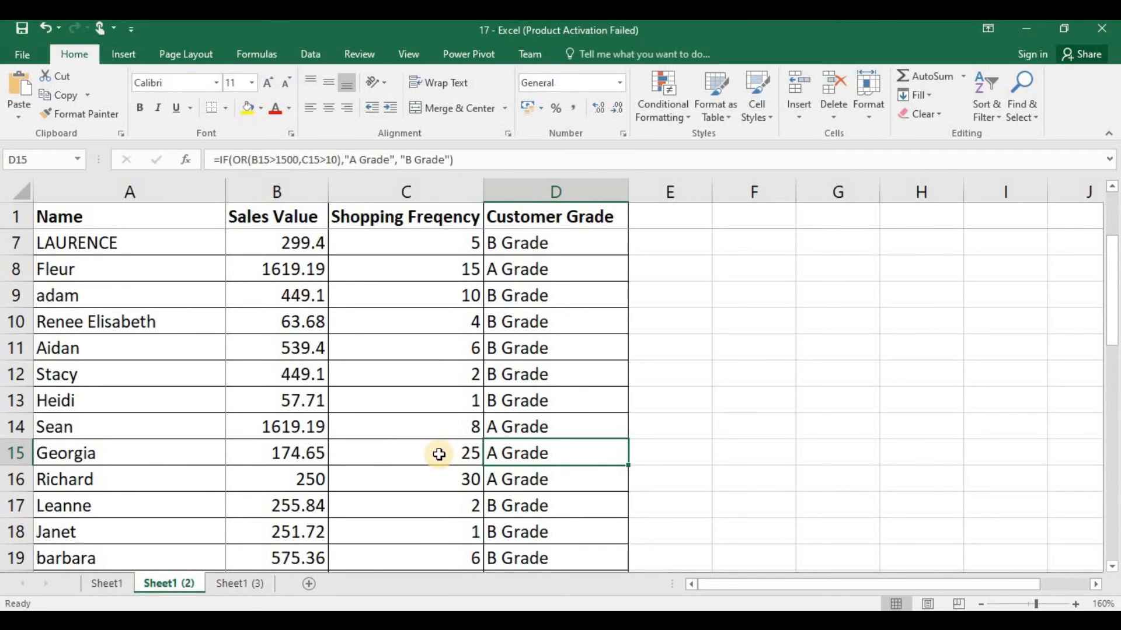
left_click(462, 452)
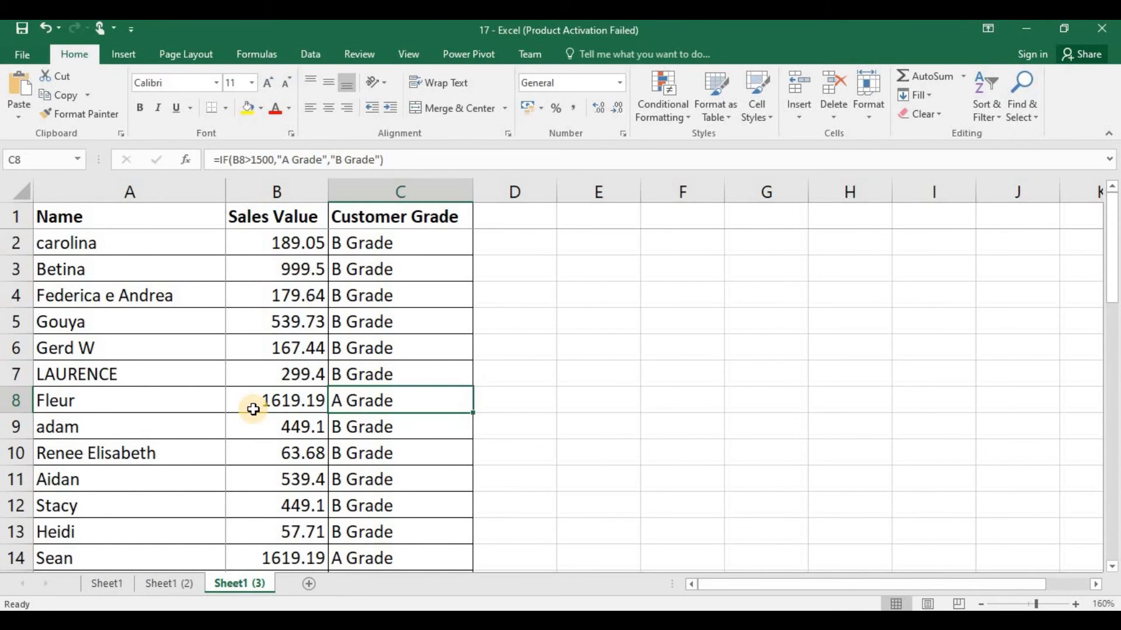
- Wrap the C8 condition on Sheet1 (3) in NOT so the logical test reads NOT(B8>1500), and compare the grade with B8
double_click(364, 402)
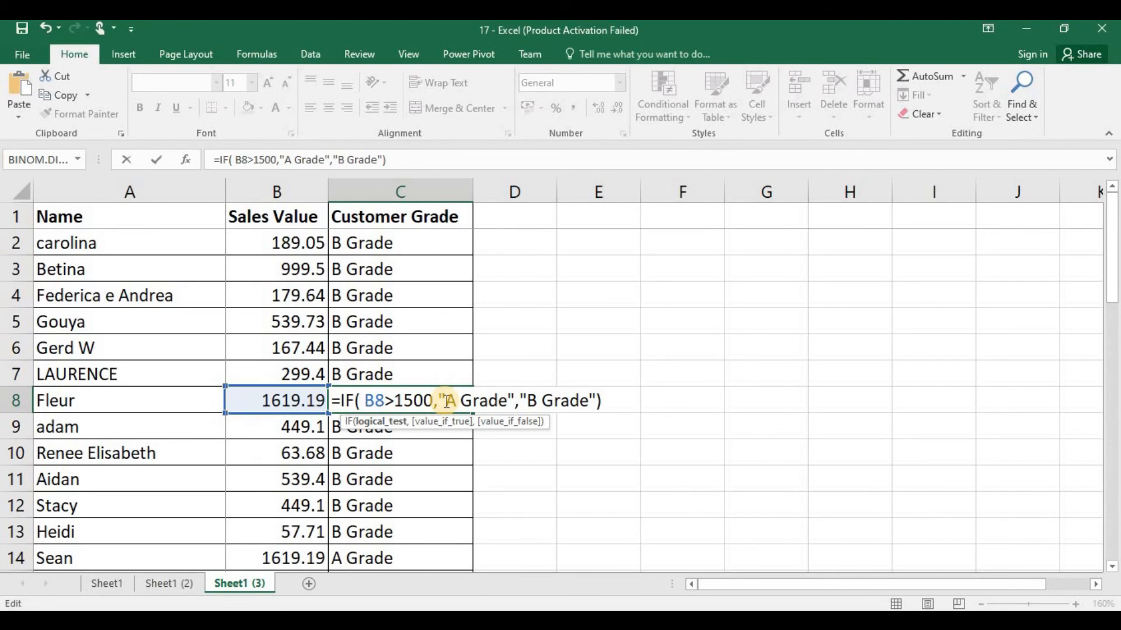
type("Not()")
left_click_drag(405, 401, 443, 403)
key("ctrl+x")
key("Left")
key("Left")
key("ctrl+v")
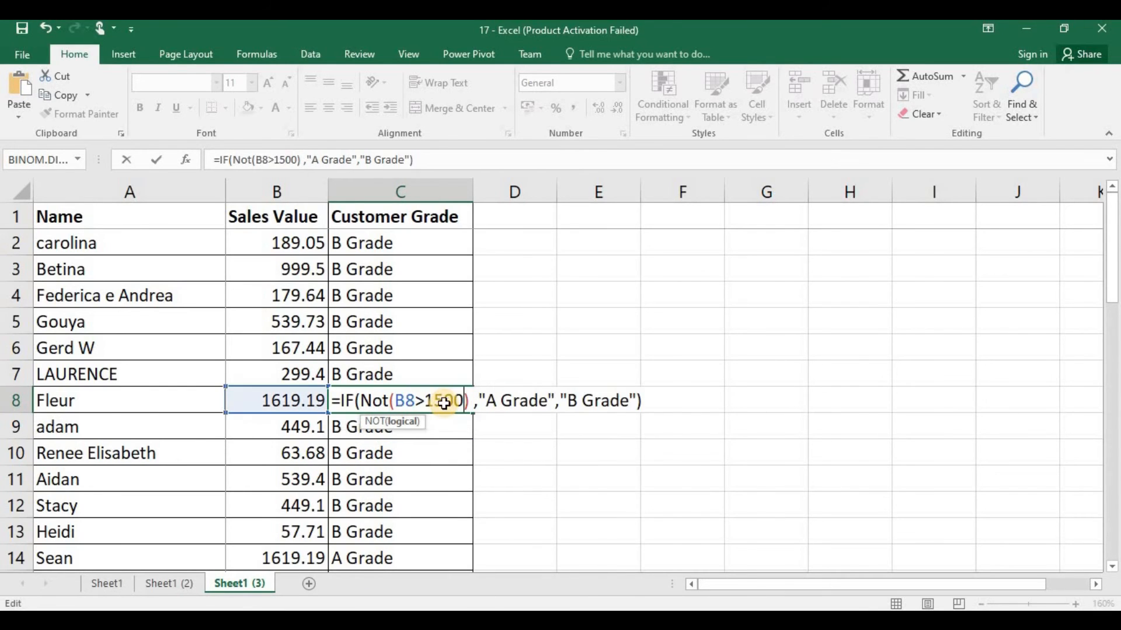
key("Delete")
key("ctrl+Return")
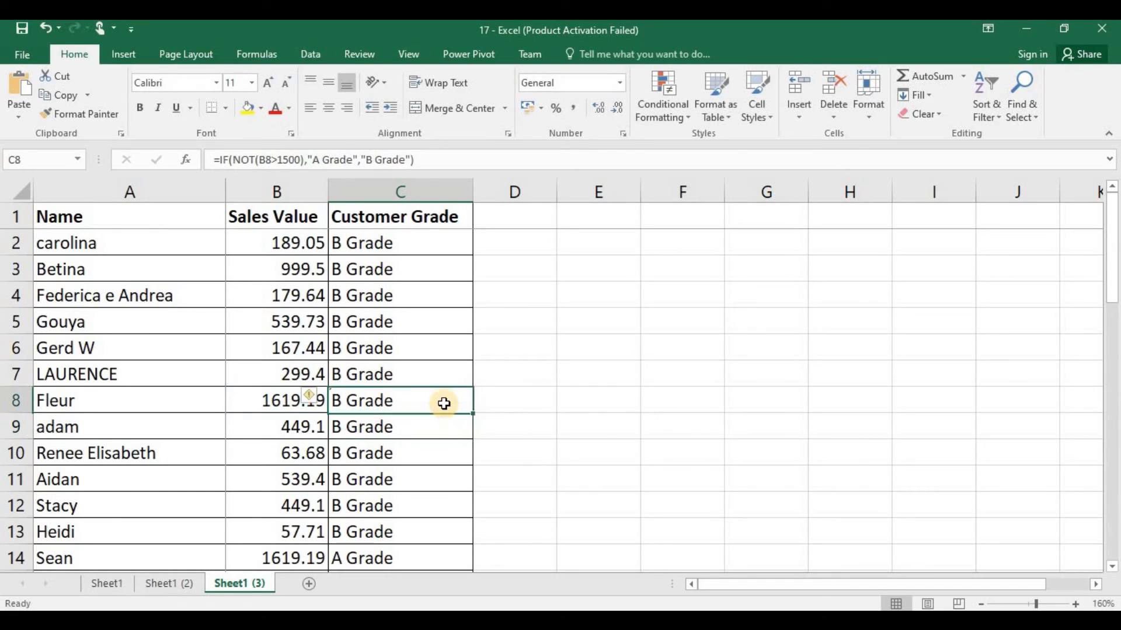
left_click(296, 400)
left_click(350, 407)
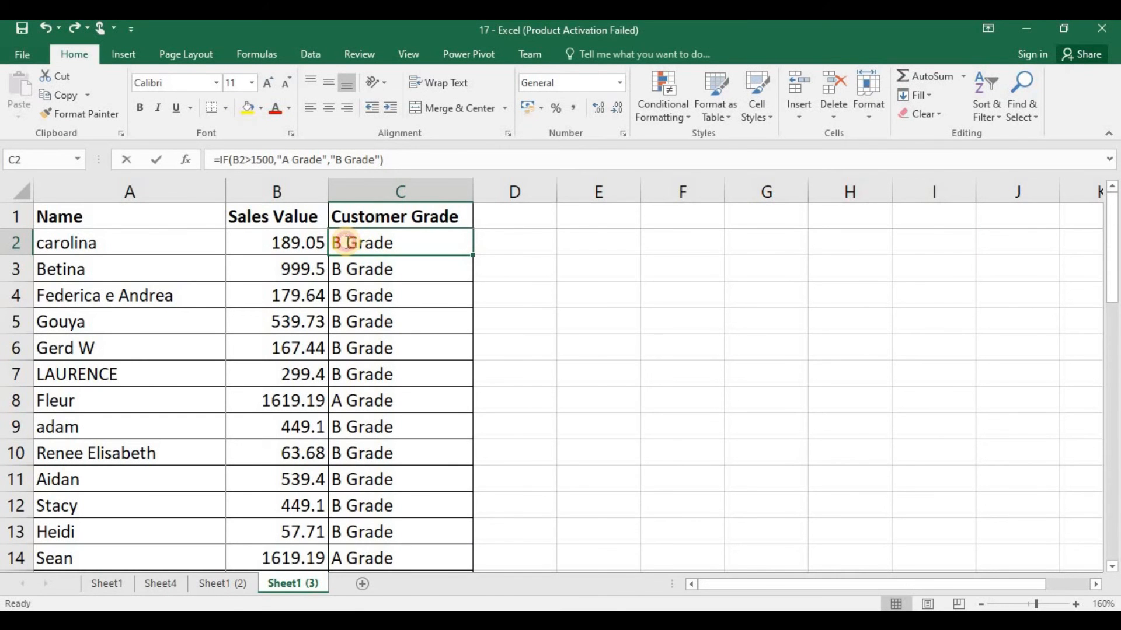
- Remove the quotation marks around B Grade in the C2 IF formula on Sheet1 (3)
double_click(346, 243)
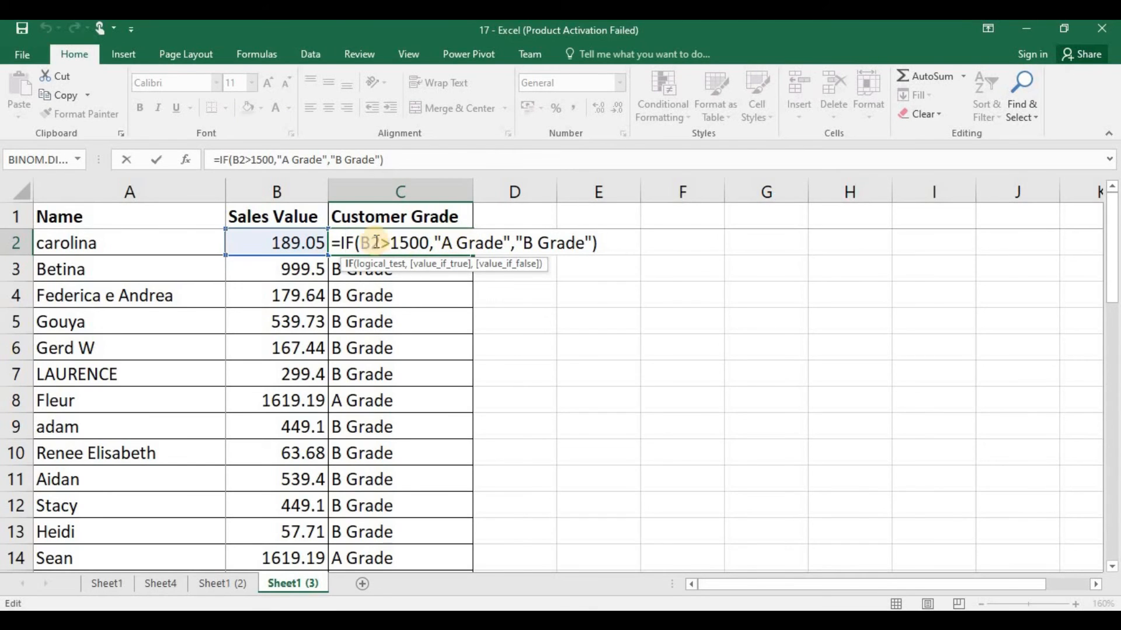
left_click(531, 242)
key("Left")
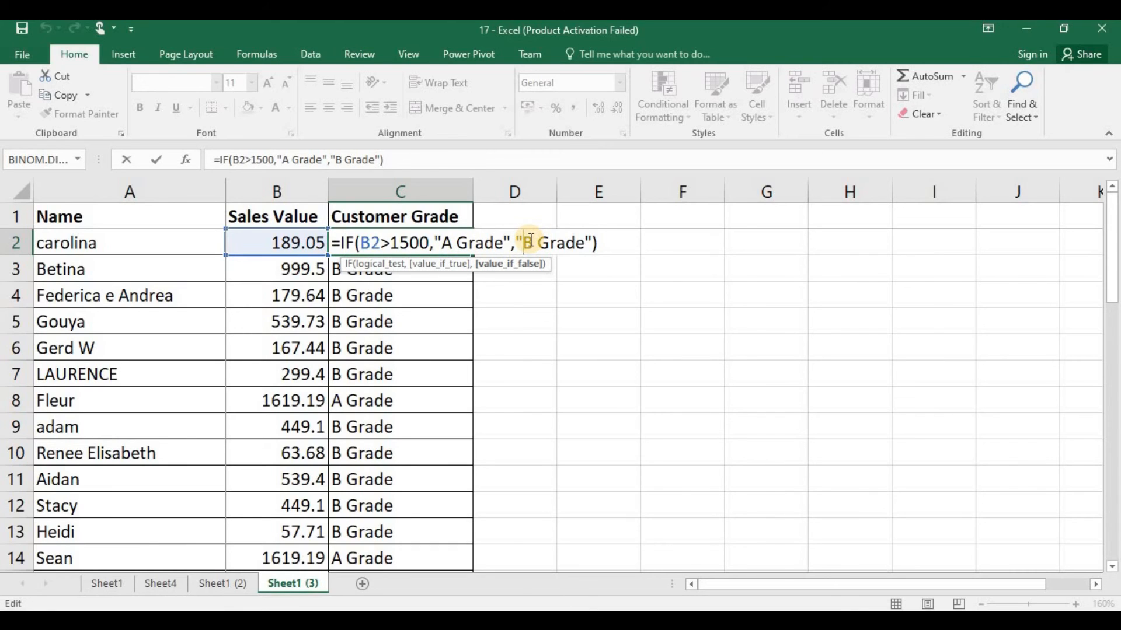
key("BackSpace")
key("End")
key("Left")
key("BackSpace")
key("Return")
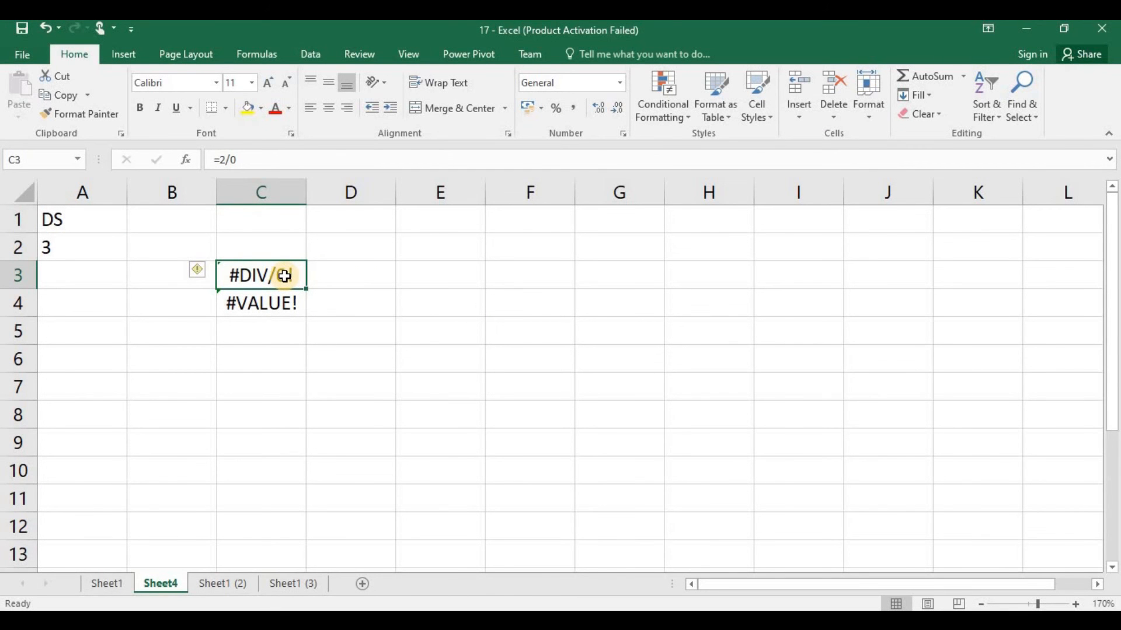
- Examine the formulas behind the error values in C3 and C4 on Sheet4
double_click(243, 275)
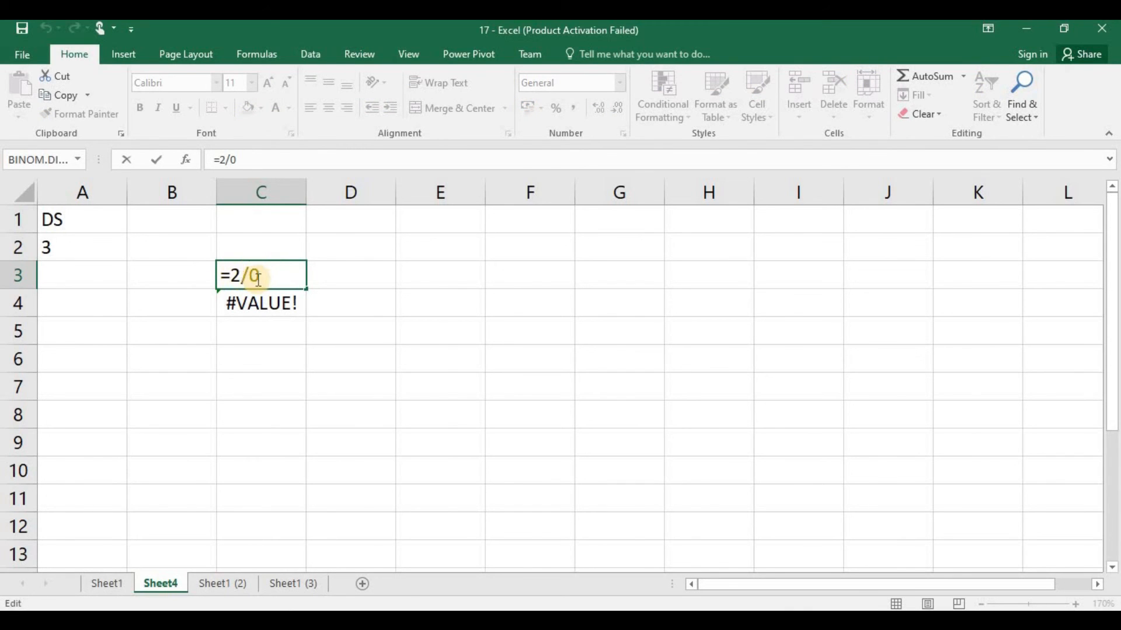
key("Return")
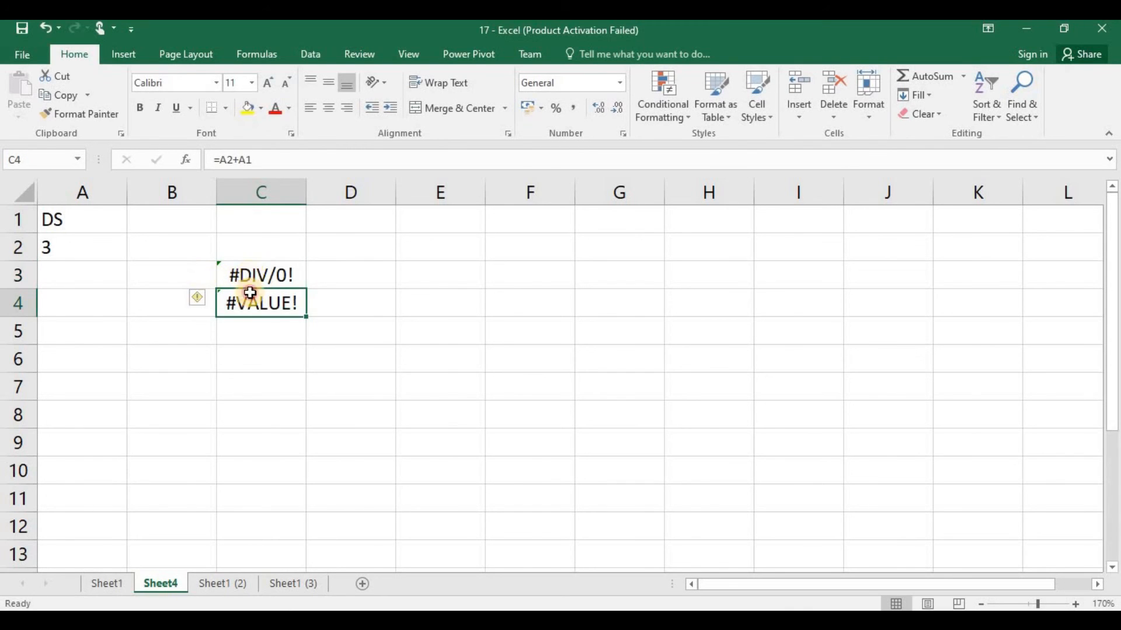
left_click(260, 273)
left_click(279, 301)
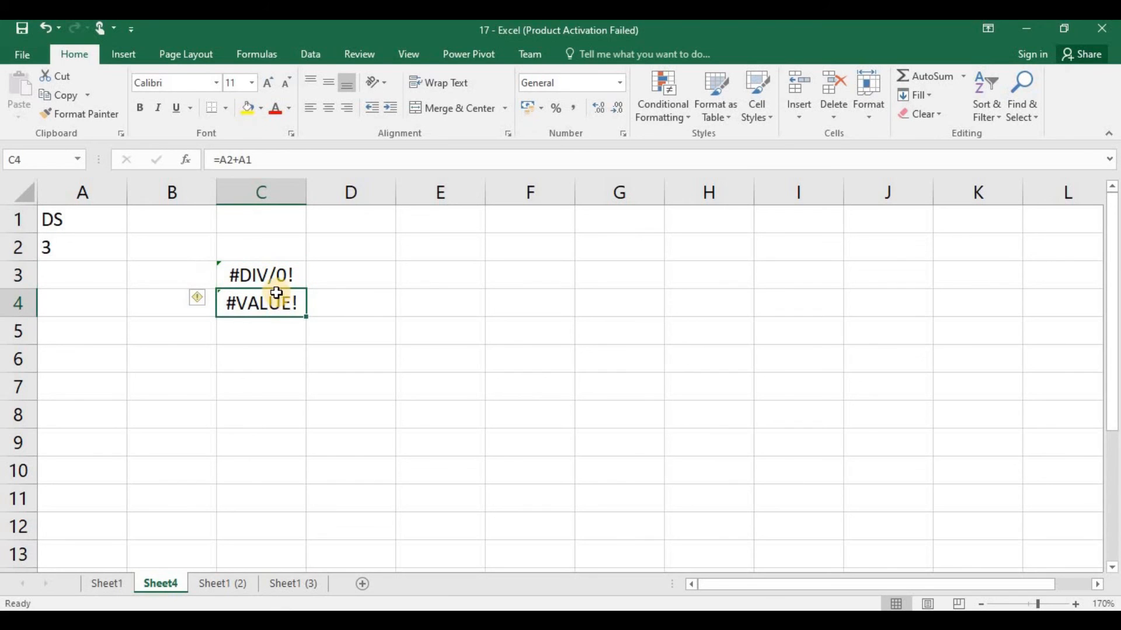
double_click(276, 296)
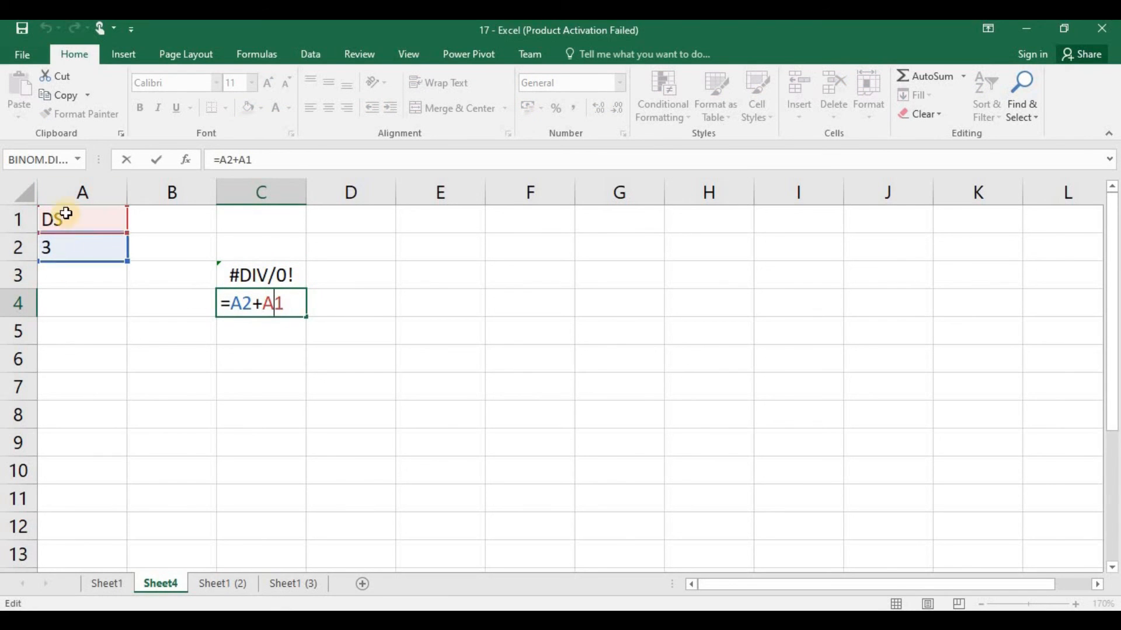
key("Return")
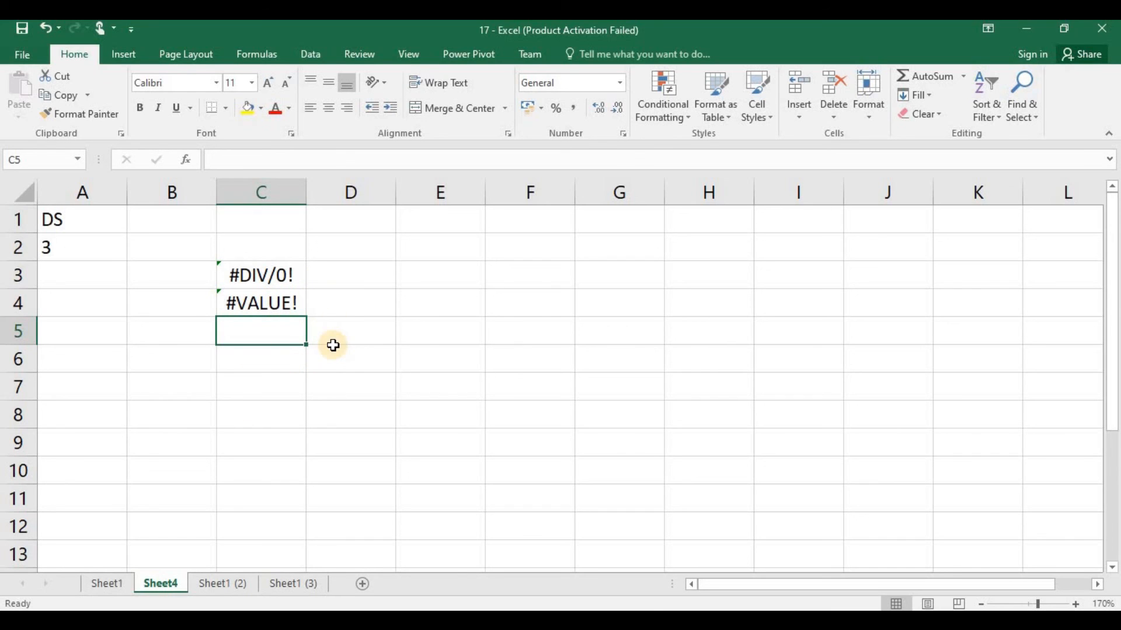
left_click(340, 283)
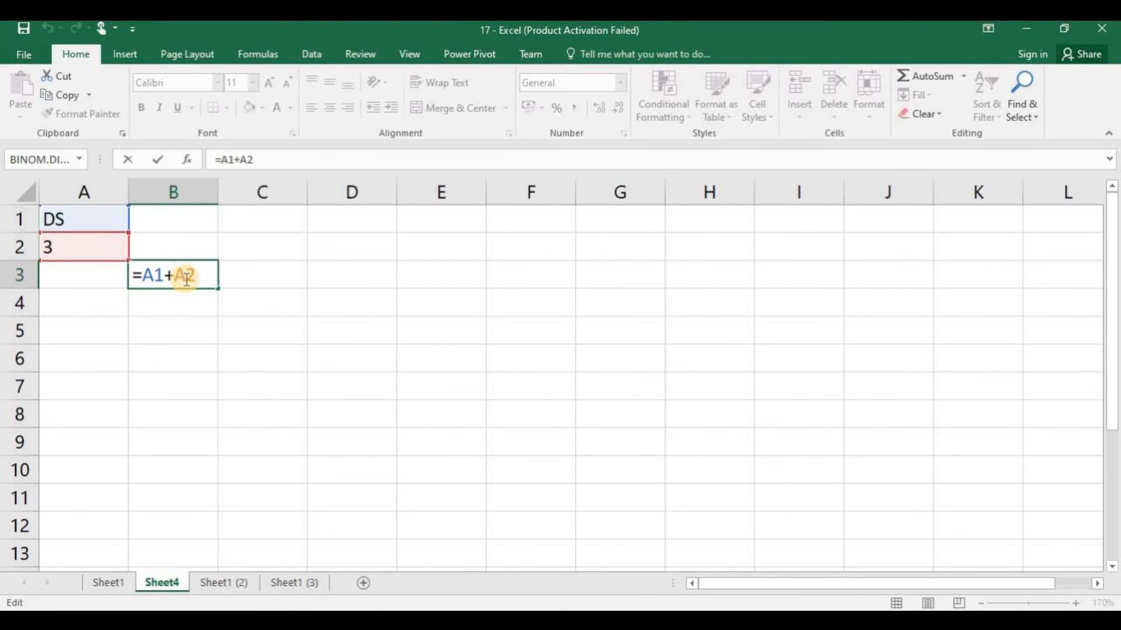
- Replace the B3 formula on Sheet4 with the start of an IFERROR formula that evaluates A1+A2
key("Return")
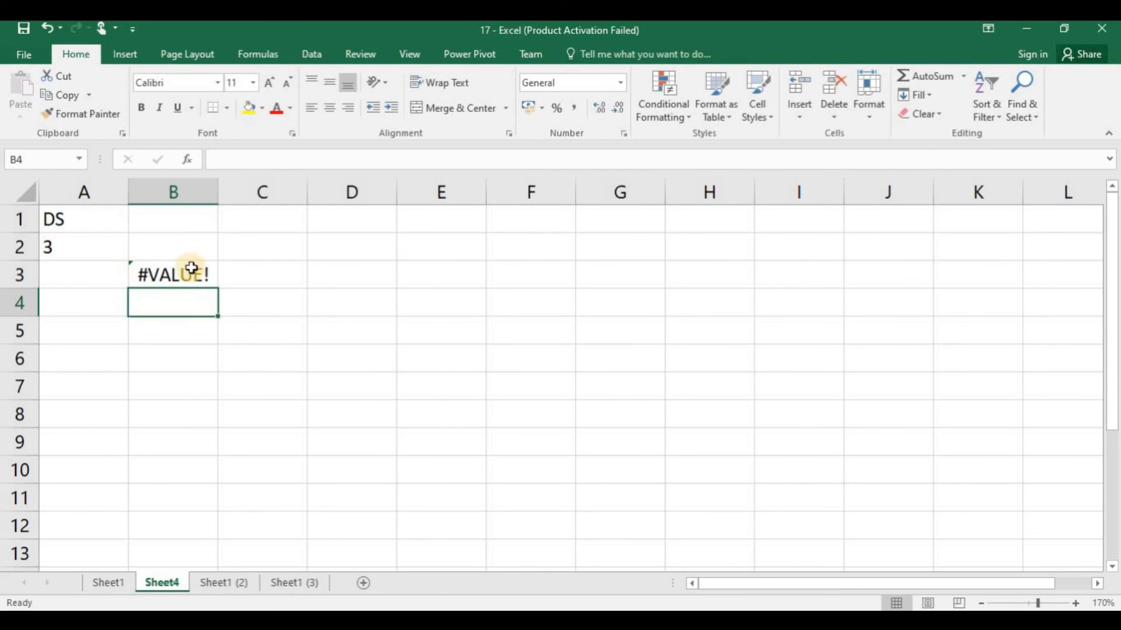
left_click(170, 276)
type("=f")
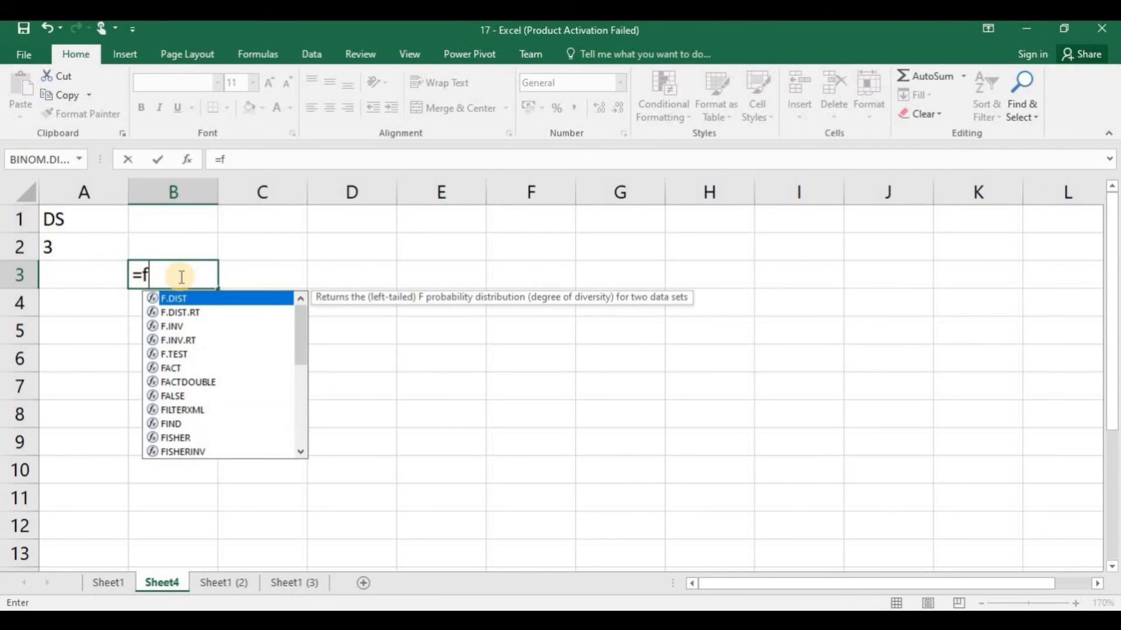
key("BackSpace")
type("ife")
key("Tab")
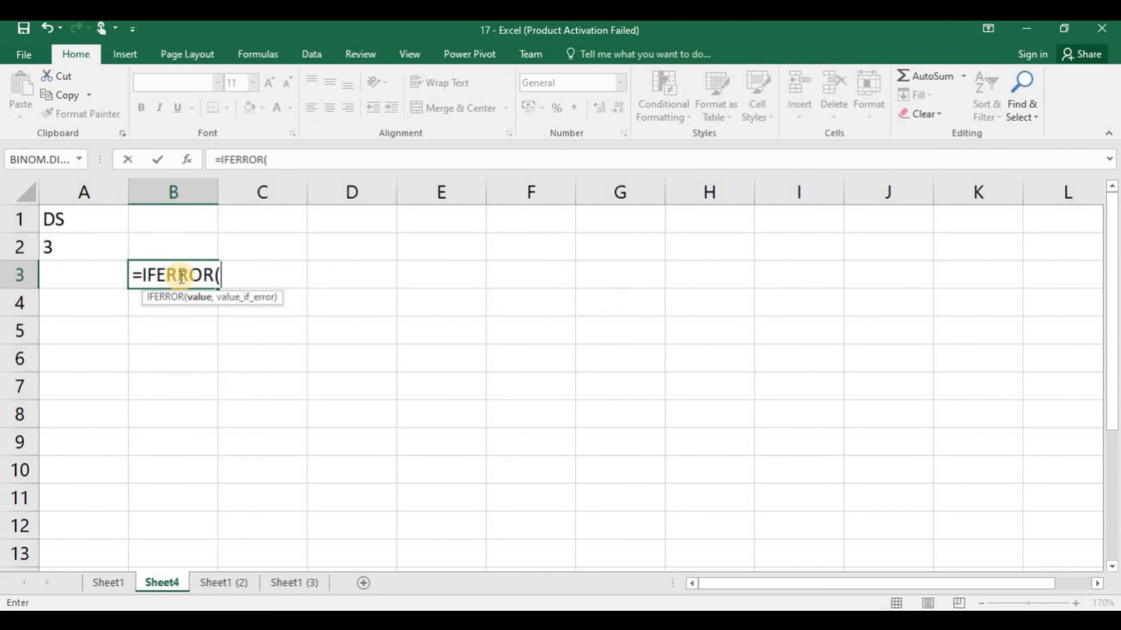
key("Left")
key("Up")
key("Up")
type("+")
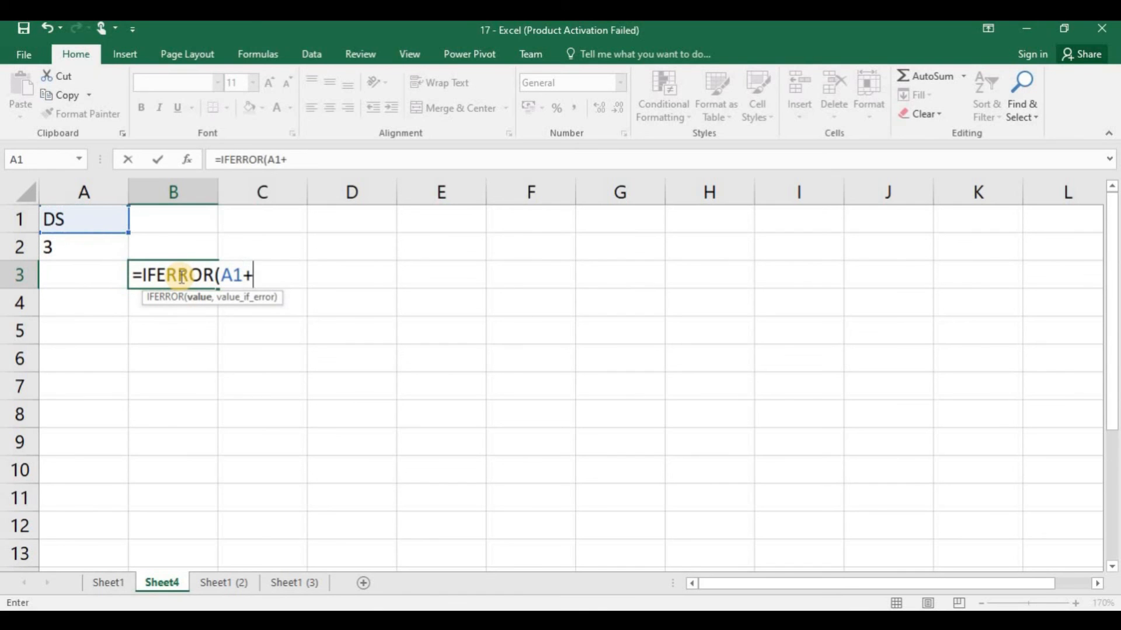
key("Left")
key("Up")
- Finish the B3 IFERROR formula with "Error" as the value to return on an error
type(",\"E")
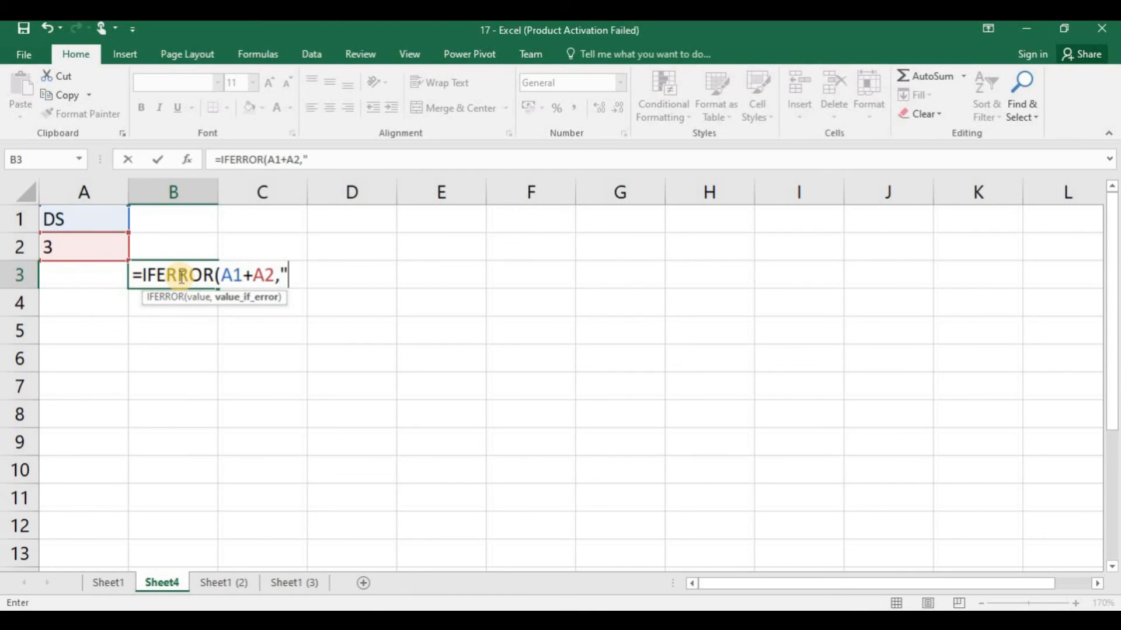
type("rror")
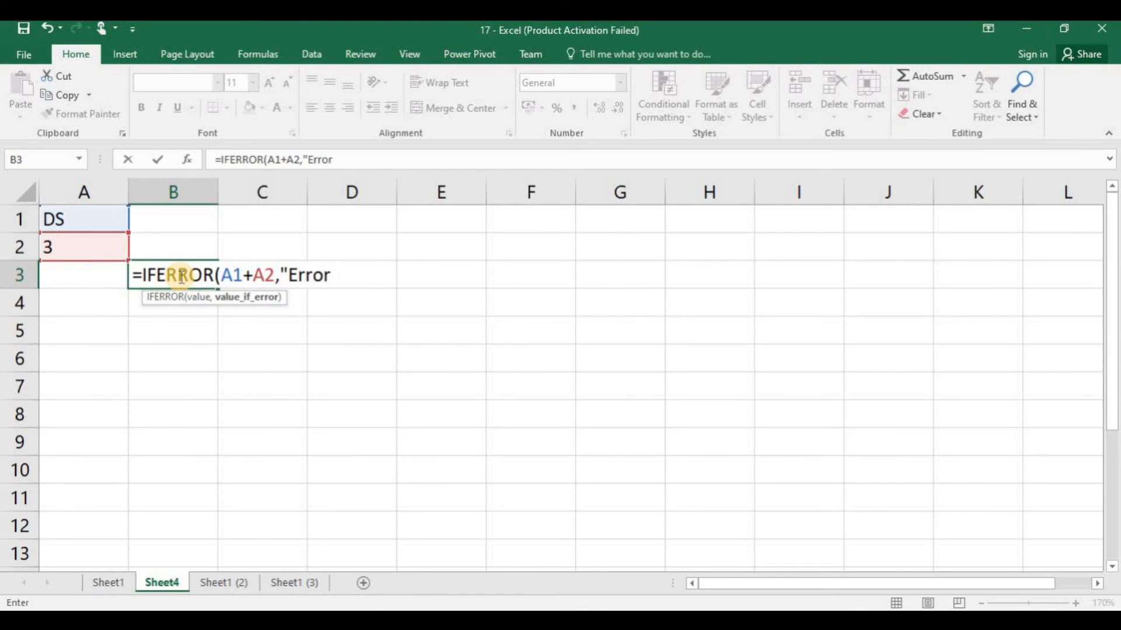
type("\")")
key("Return")
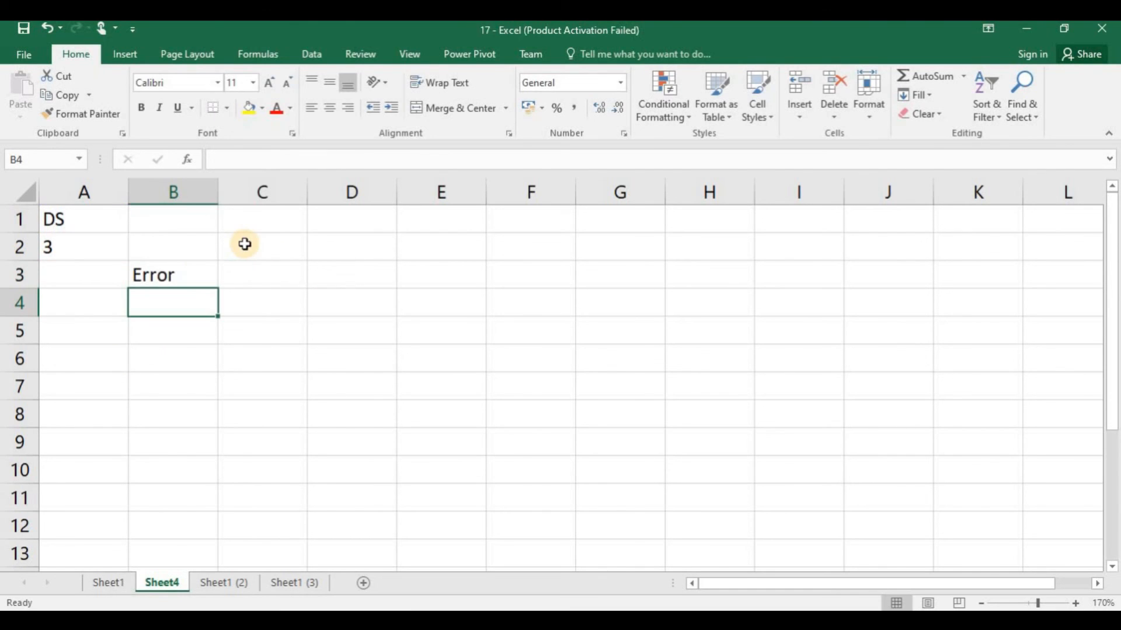